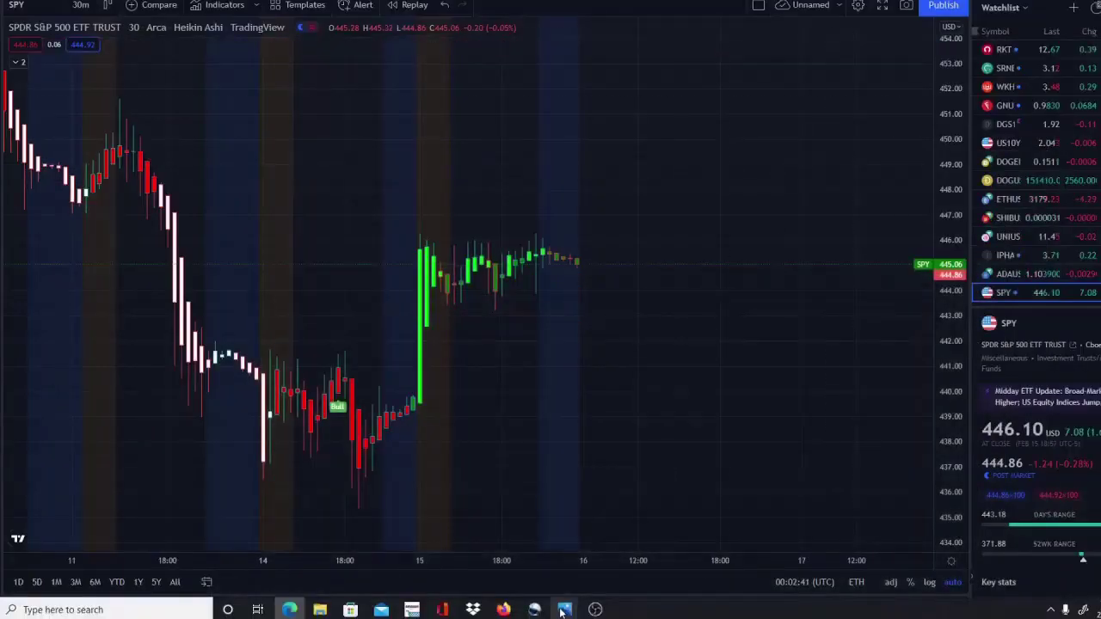
Step: Open the shared STRN chart screenshot full-size from its taskbar preview
mouse_move(563, 612)
click(606, 552)
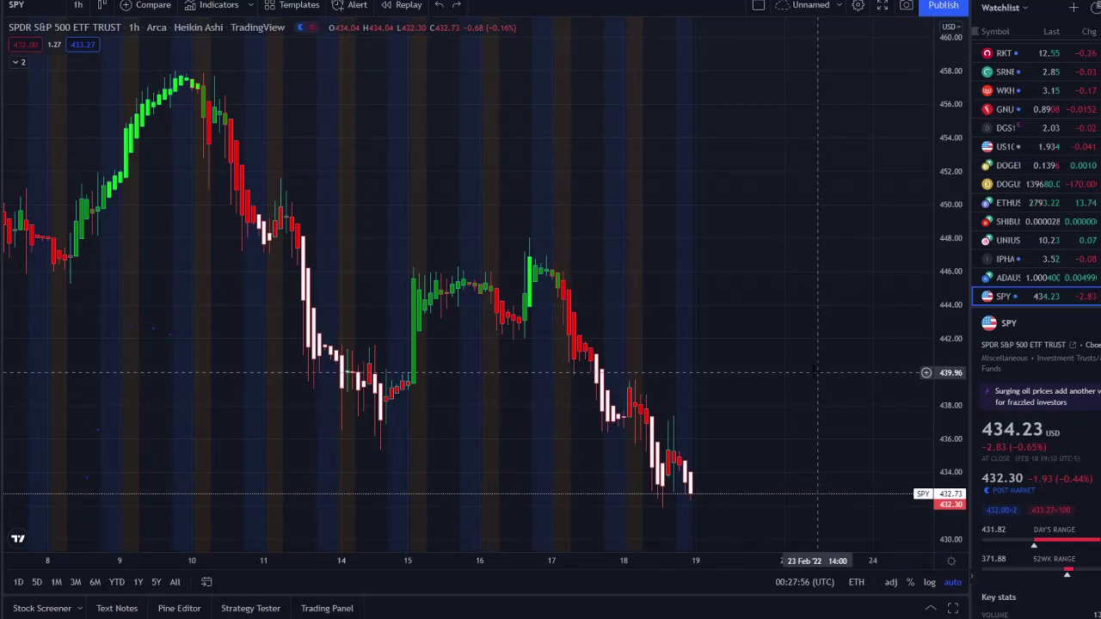
scroll(829, 379, down, 5)
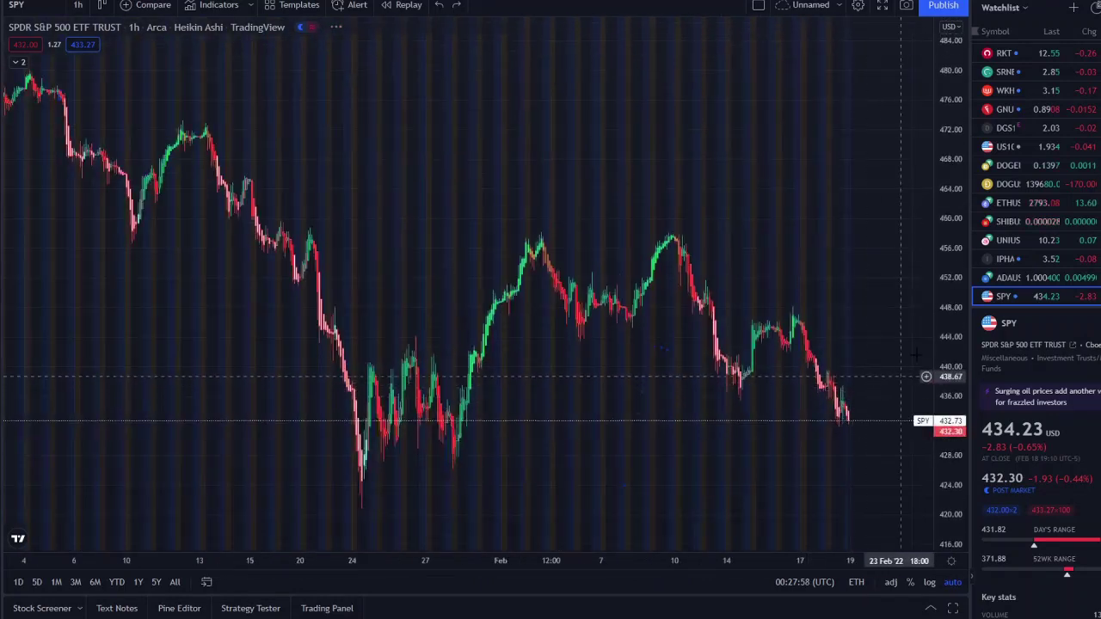
scroll(880, 459, up, 3)
scroll(880, 458, up, 3)
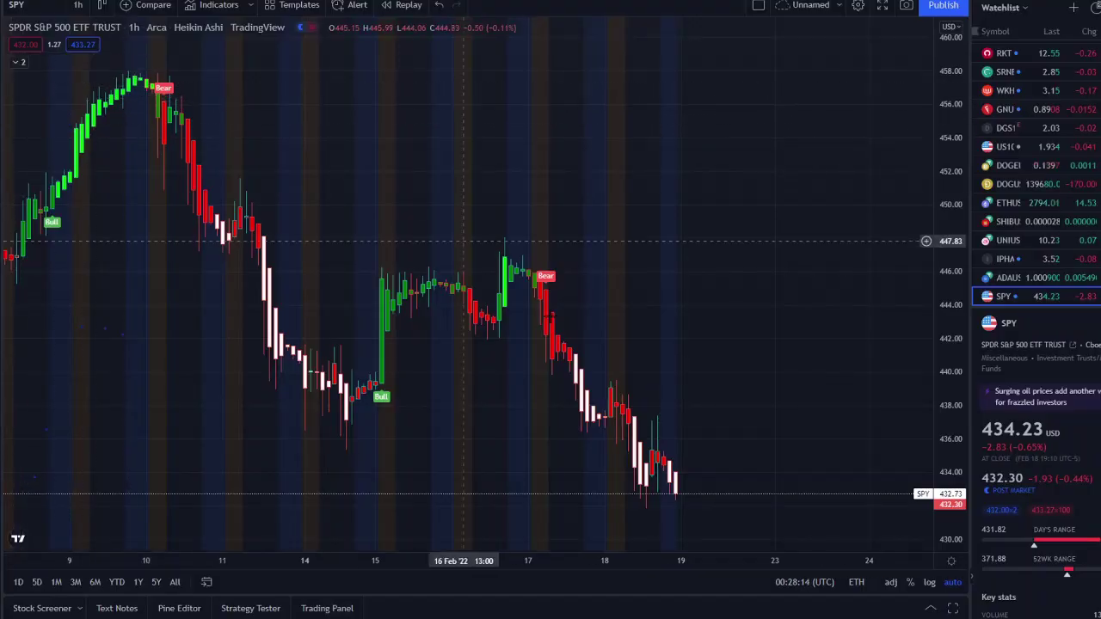
scroll(767, 420, down, 2)
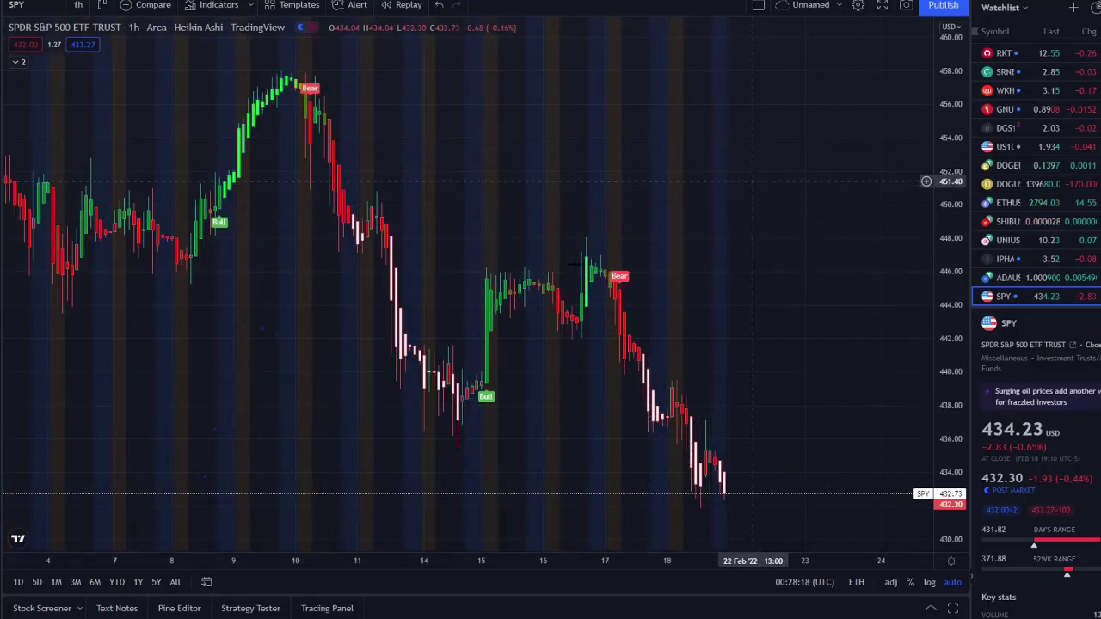
scroll(727, 289, up, 2)
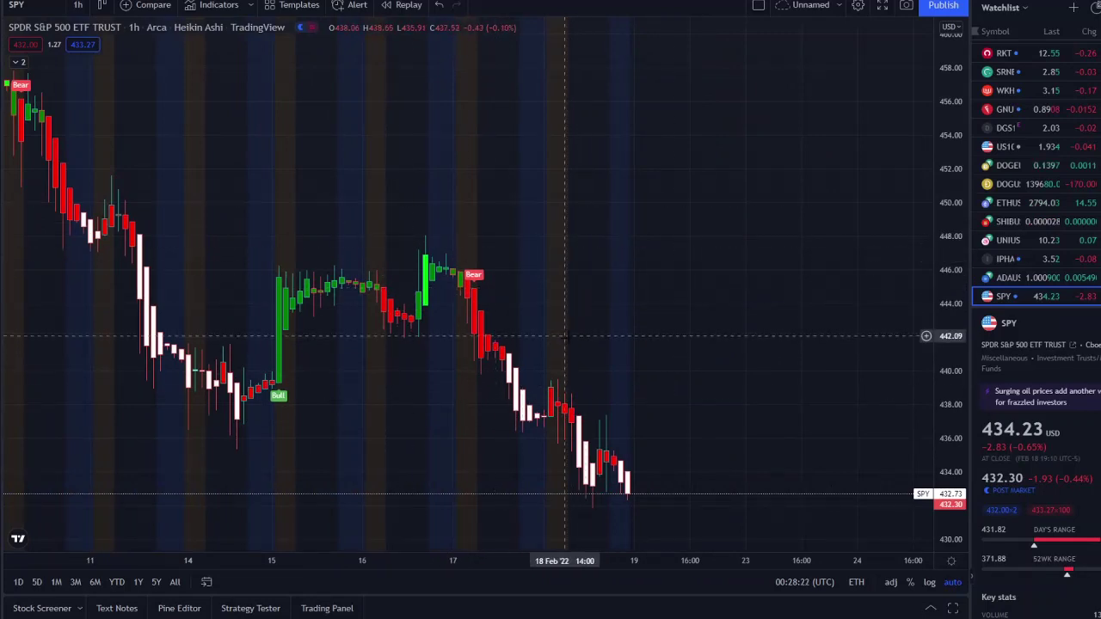
scroll(572, 368, down, 1)
scroll(572, 368, up, 1)
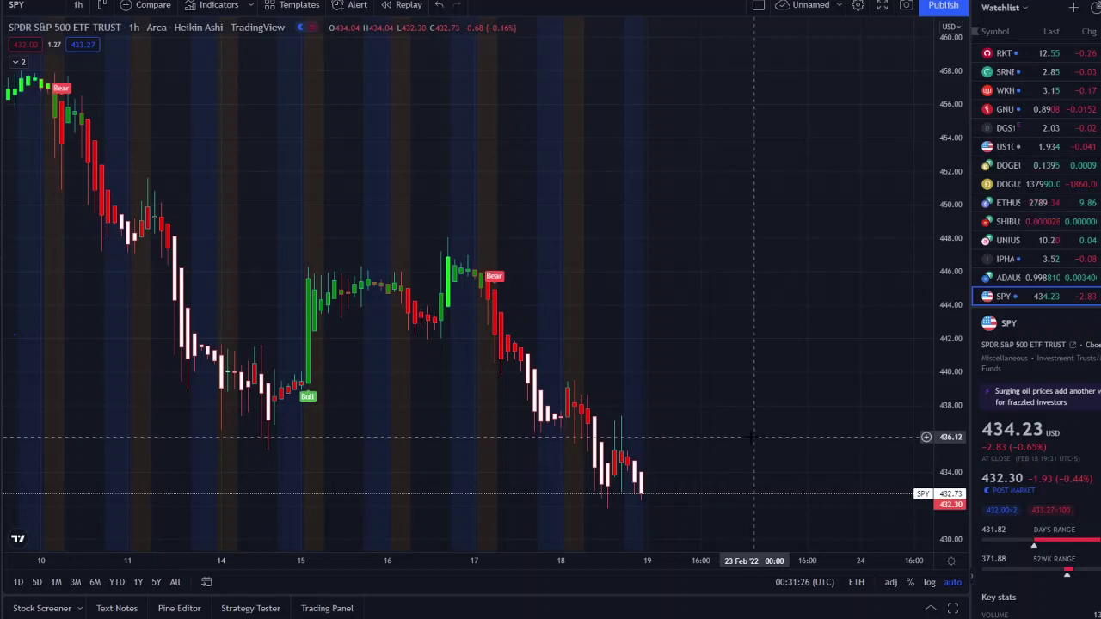
scroll(753, 437, down, 1)
scroll(761, 437, down, 1)
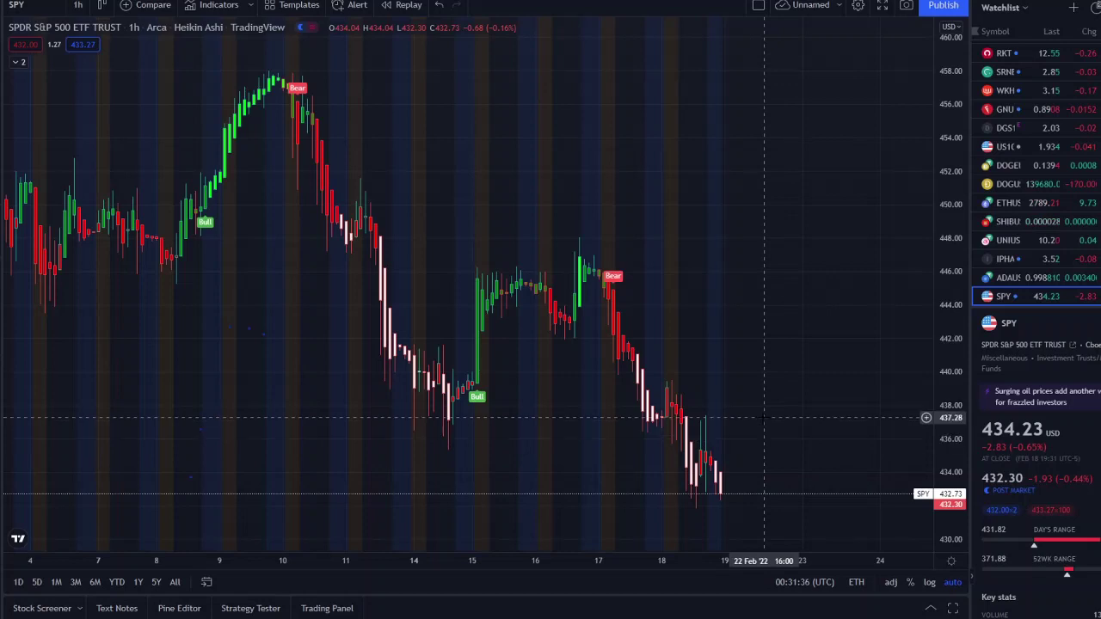
scroll(764, 419, down, 5)
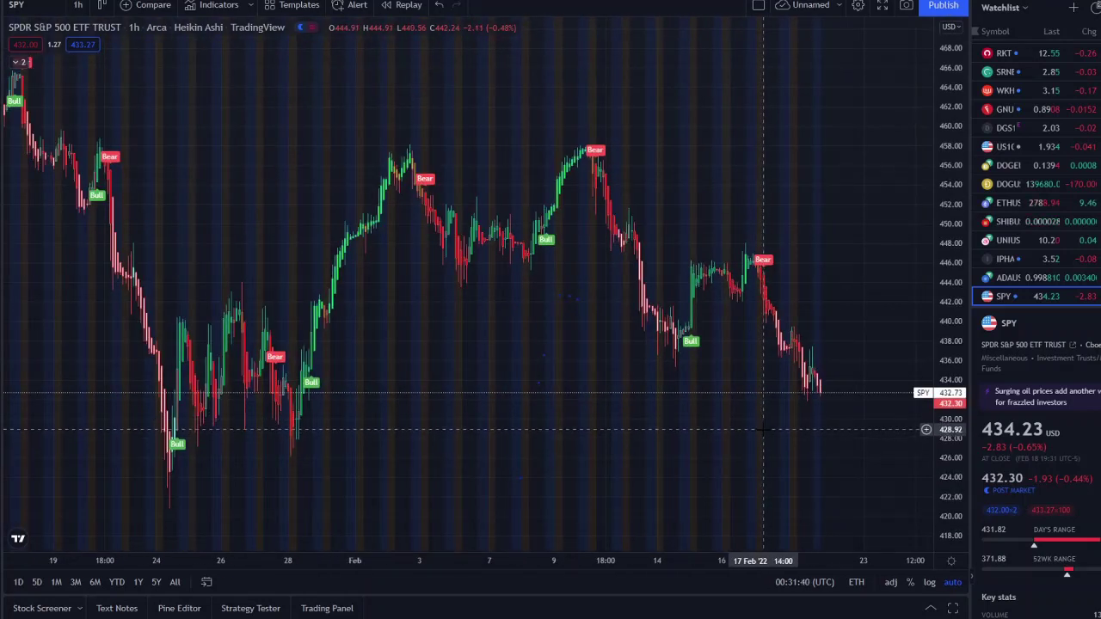
scroll(760, 430, up, 5)
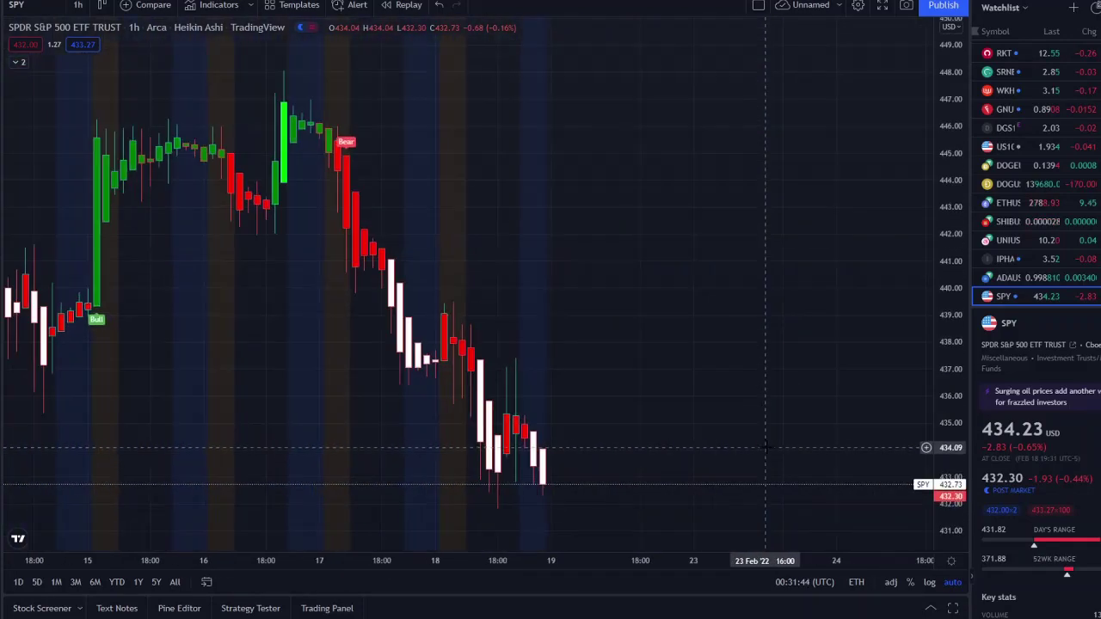
scroll(765, 447, down, 1)
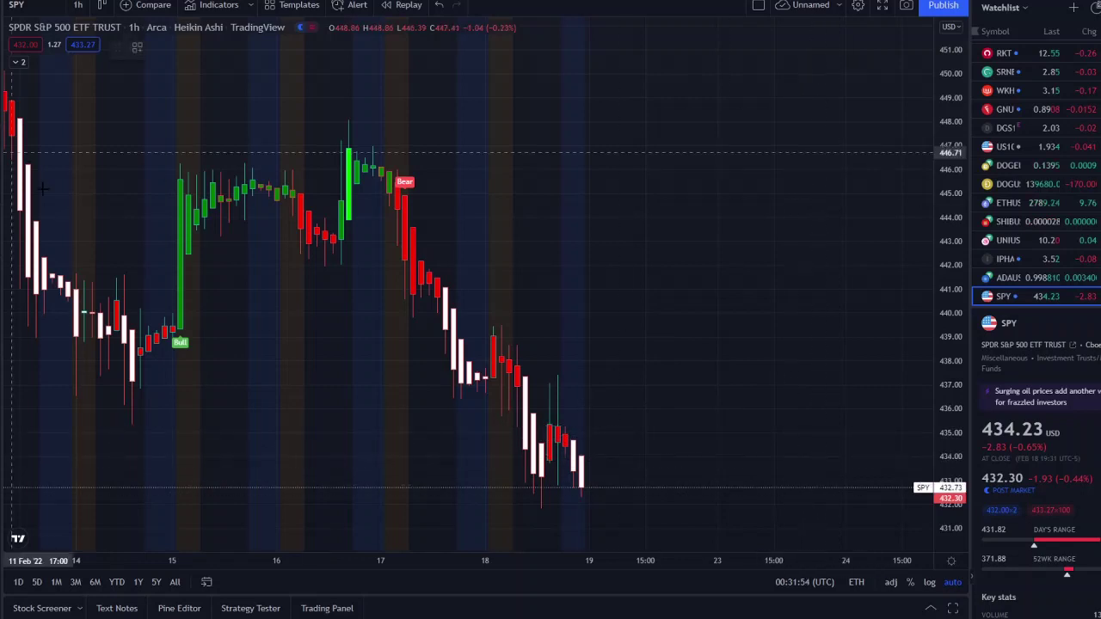
mouse_move(148, 272)
mouse_down()
mouse_move(38, 310)
mouse_move(107, 391)
mouse_move(150, 273)
mouse_up()
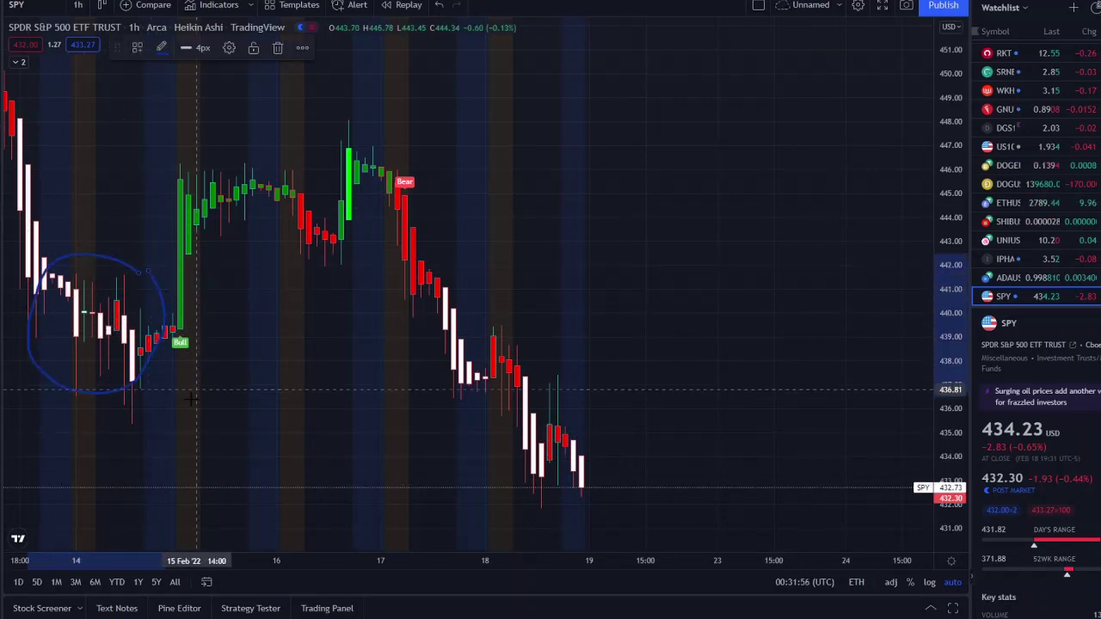
scroll(268, 379, down, 2)
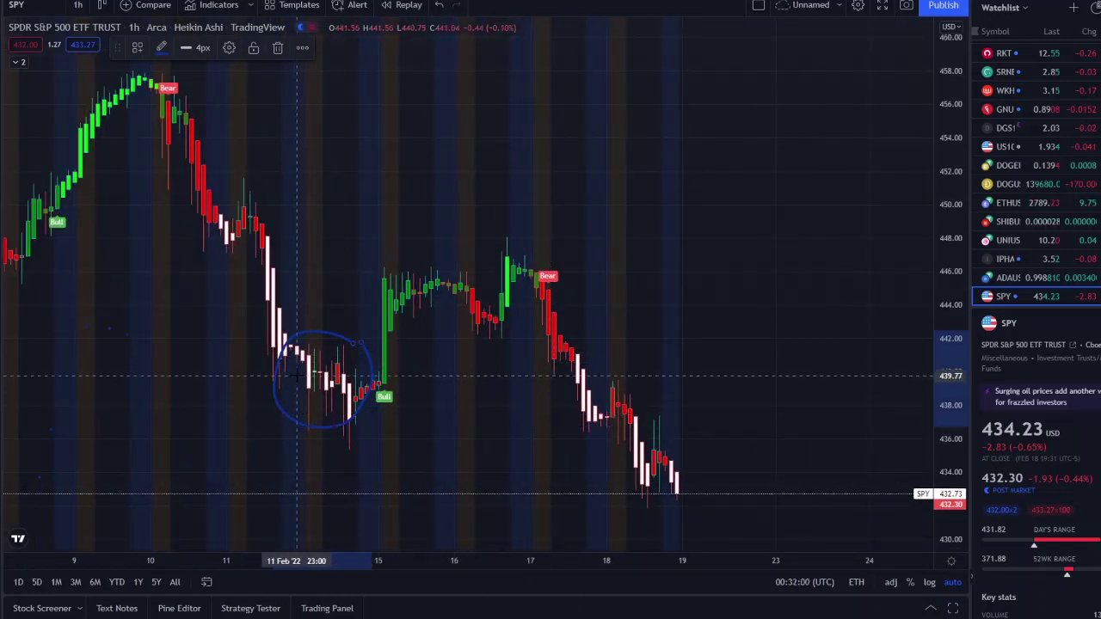
mouse_move(370, 402)
mouse_down()
mouse_move(490, 331)
mouse_move(528, 288)
mouse_move(507, 346)
mouse_move(426, 419)
mouse_move(417, 379)
mouse_up()
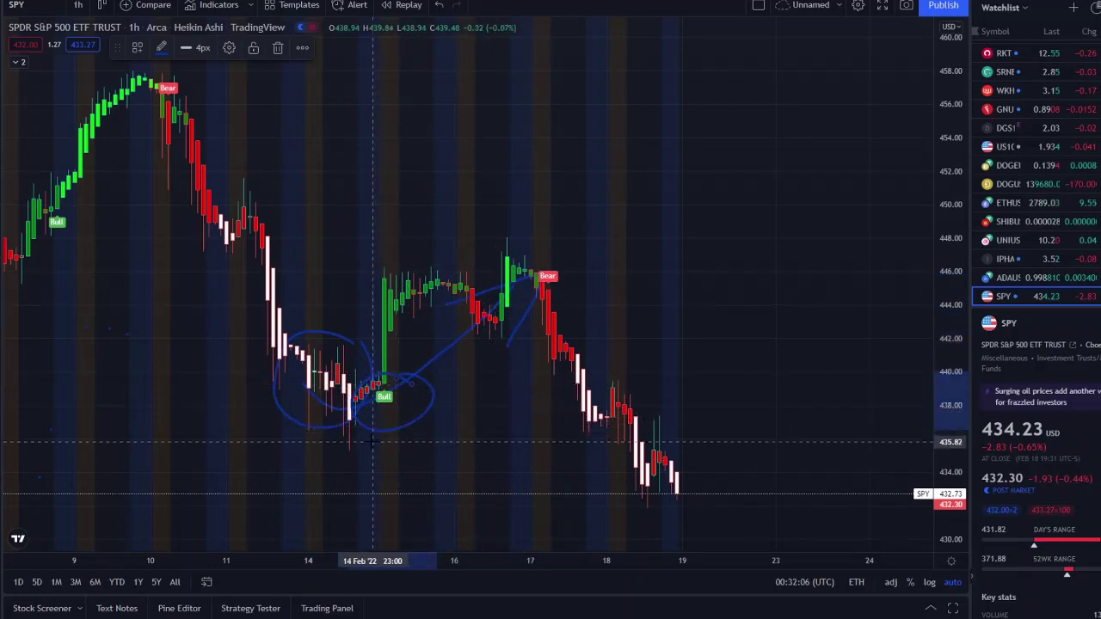
scroll(344, 413, up, 2)
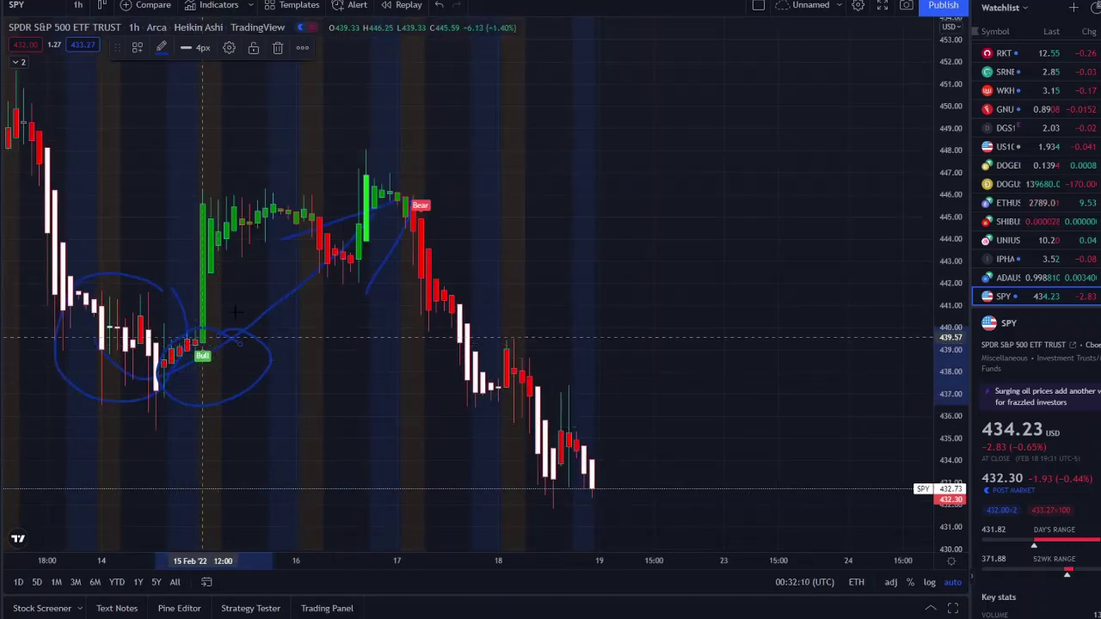
mouse_move(400, 140)
mouse_down()
mouse_move(331, 225)
mouse_move(426, 224)
mouse_move(411, 159)
mouse_move(444, 251)
mouse_up()
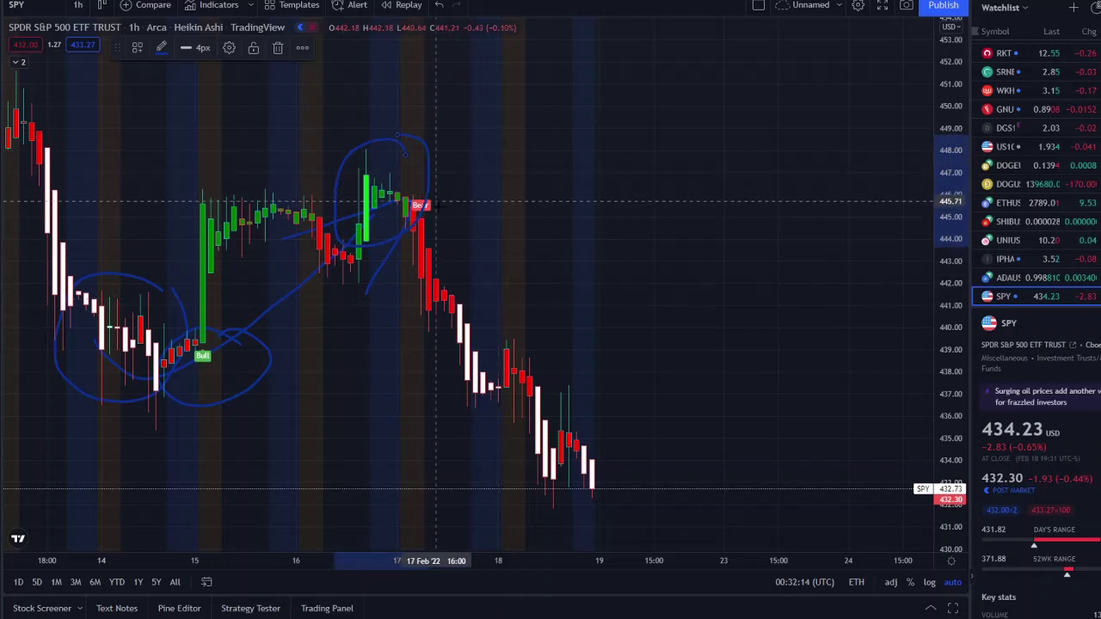
mouse_move(435, 171)
mouse_down()
mouse_move(465, 230)
mouse_move(429, 162)
mouse_up()
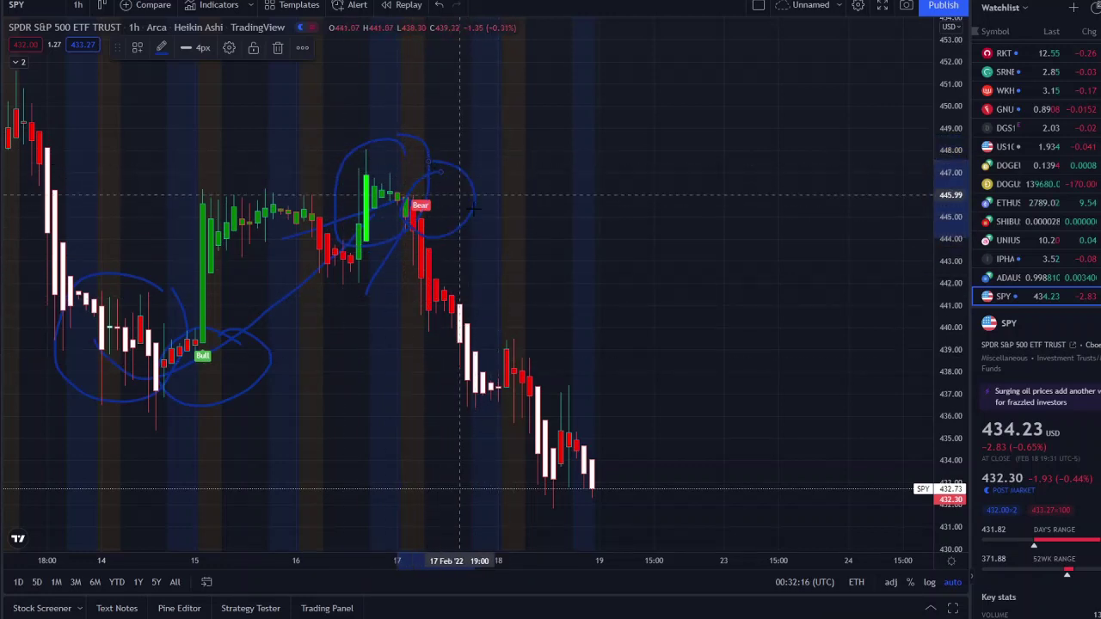
mouse_move(545, 293)
mouse_down()
mouse_move(504, 293)
mouse_move(456, 413)
mouse_move(555, 344)
mouse_move(524, 294)
mouse_move(521, 411)
mouse_move(559, 379)
mouse_move(568, 389)
mouse_move(555, 512)
mouse_move(657, 374)
mouse_up()
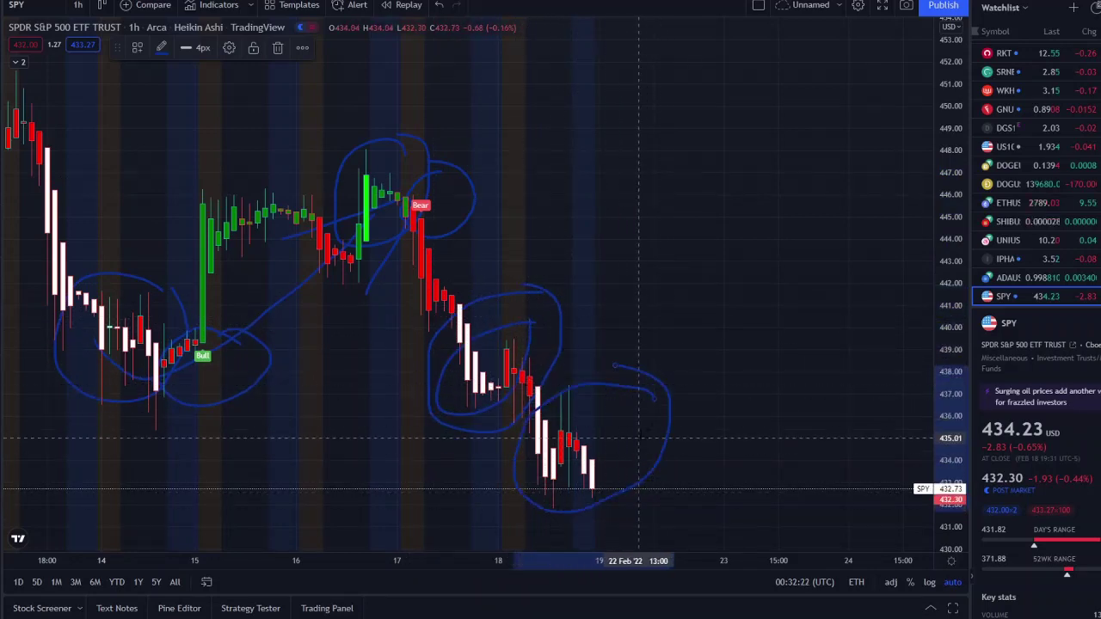
scroll(666, 408, down, 2)
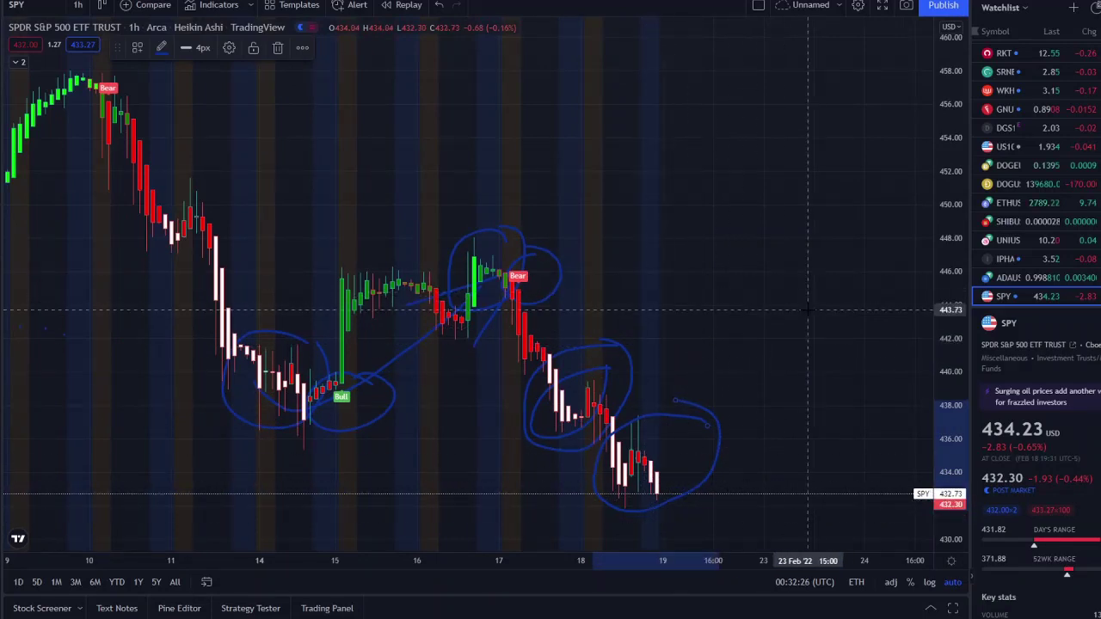
click(439, 5)
click(439, 4)
click(439, 4)
click(440, 4)
click(439, 5)
click(439, 5)
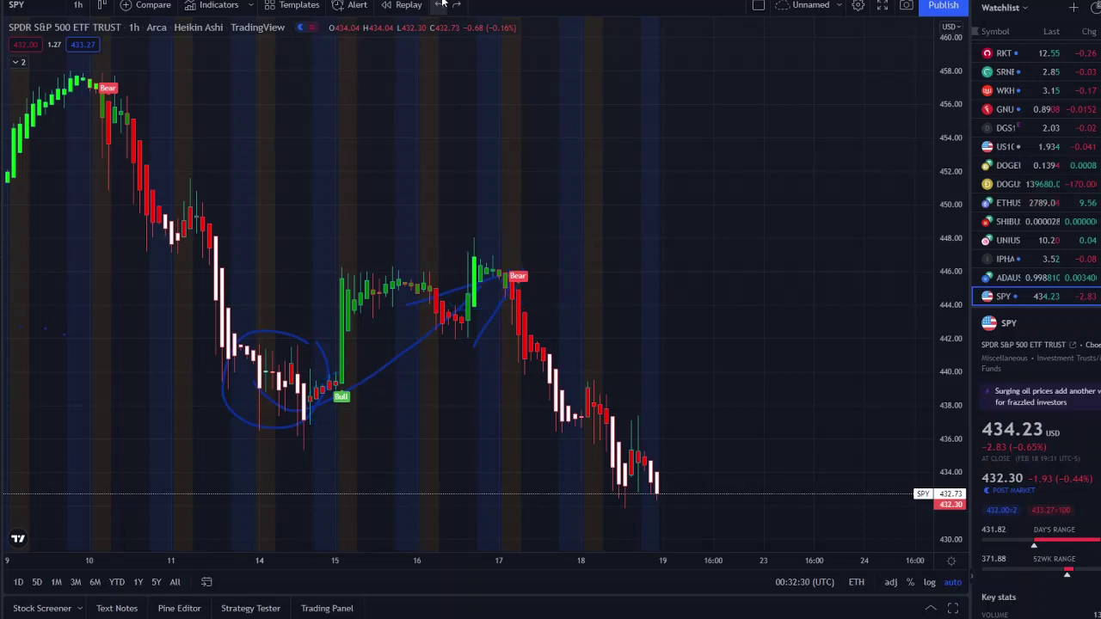
click(439, 5)
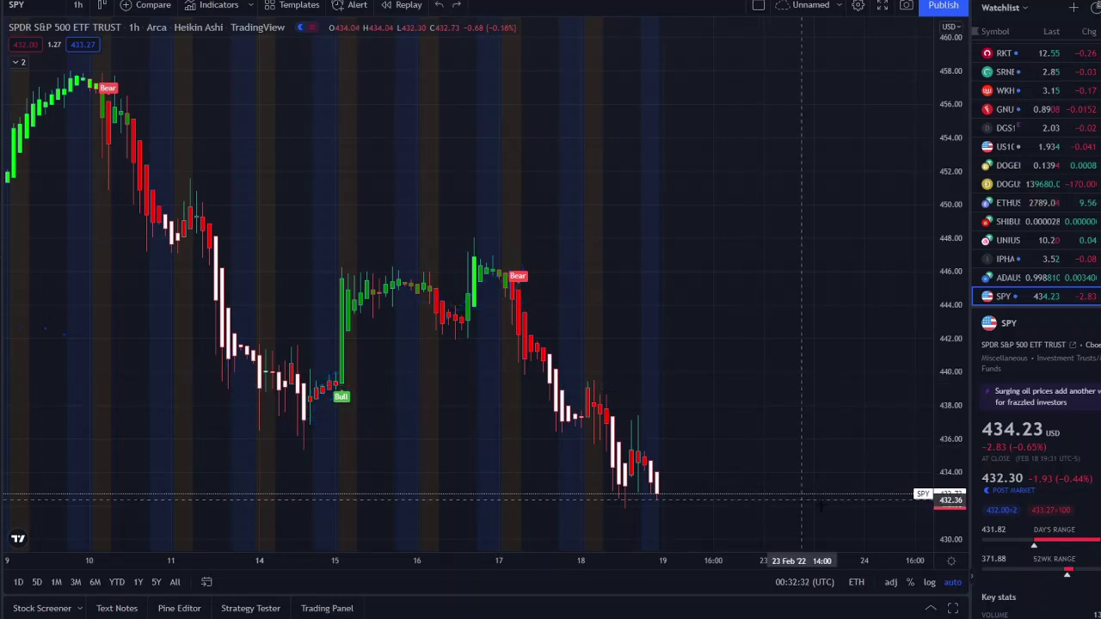
Step: Zoom the SPY 1-hour chart and pan back to the late-January candles with their Bull/Bear labels
scroll(804, 446, up, 2)
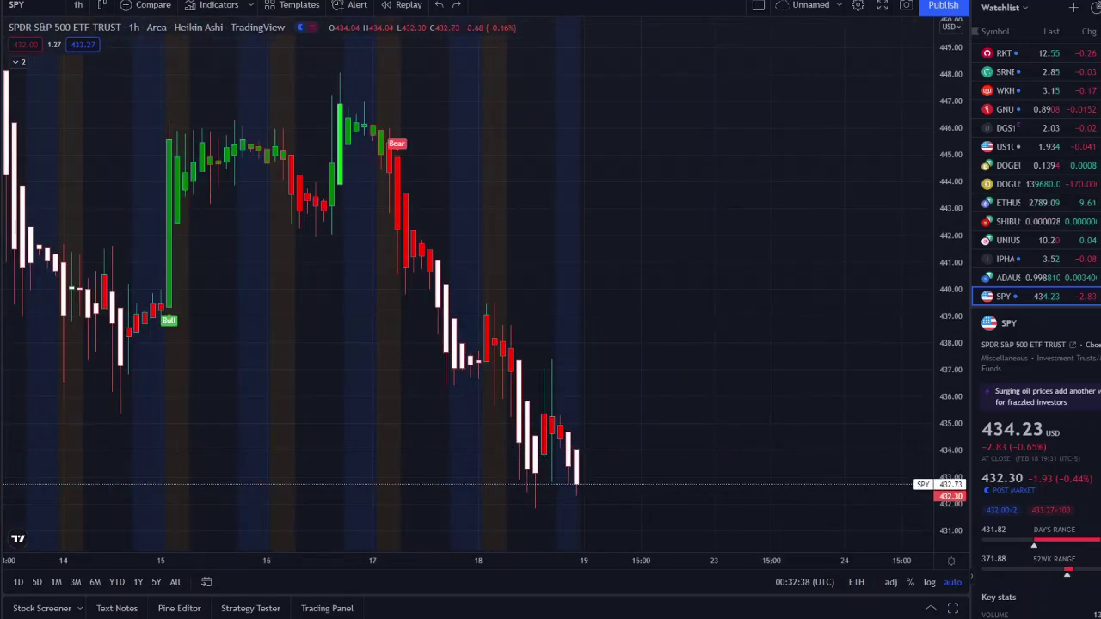
scroll(382, 397, down, 3)
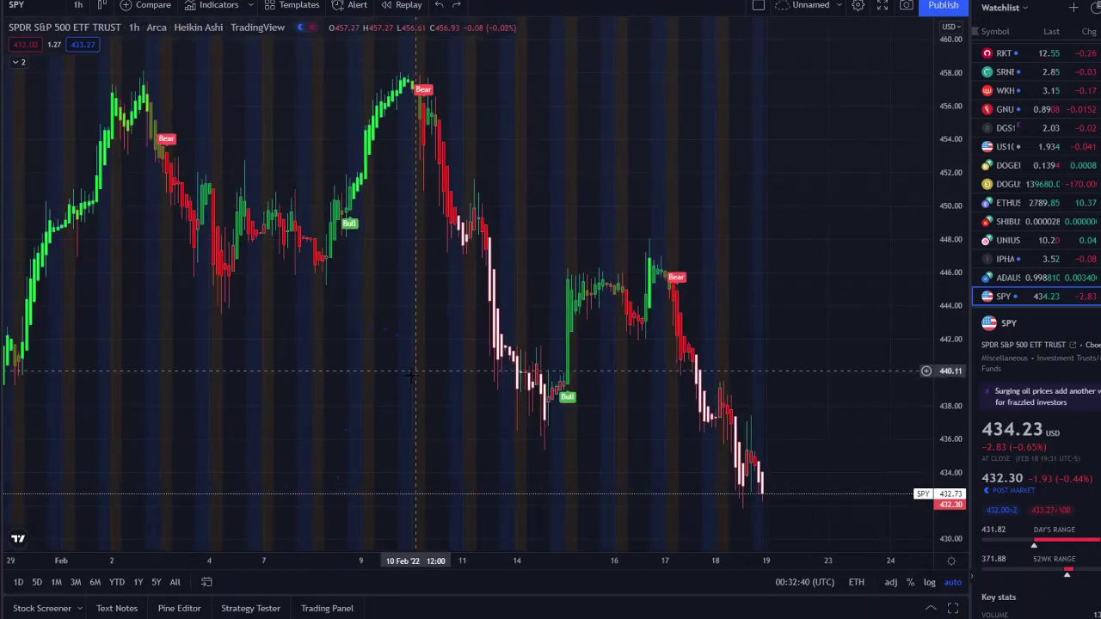
drag(383, 396, 774, 373)
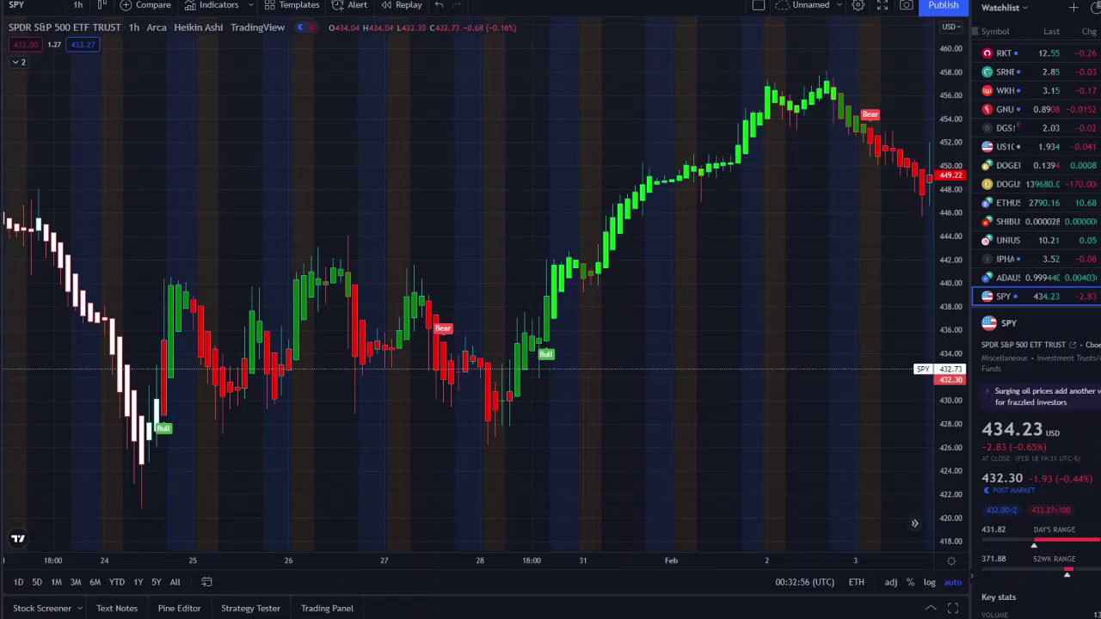
Step: Brush-mark the 24 Jan low, a level under the late-January Bull signal, and the rise to early-February highs
drag(128, 477, 237, 481)
drag(533, 373, 642, 372)
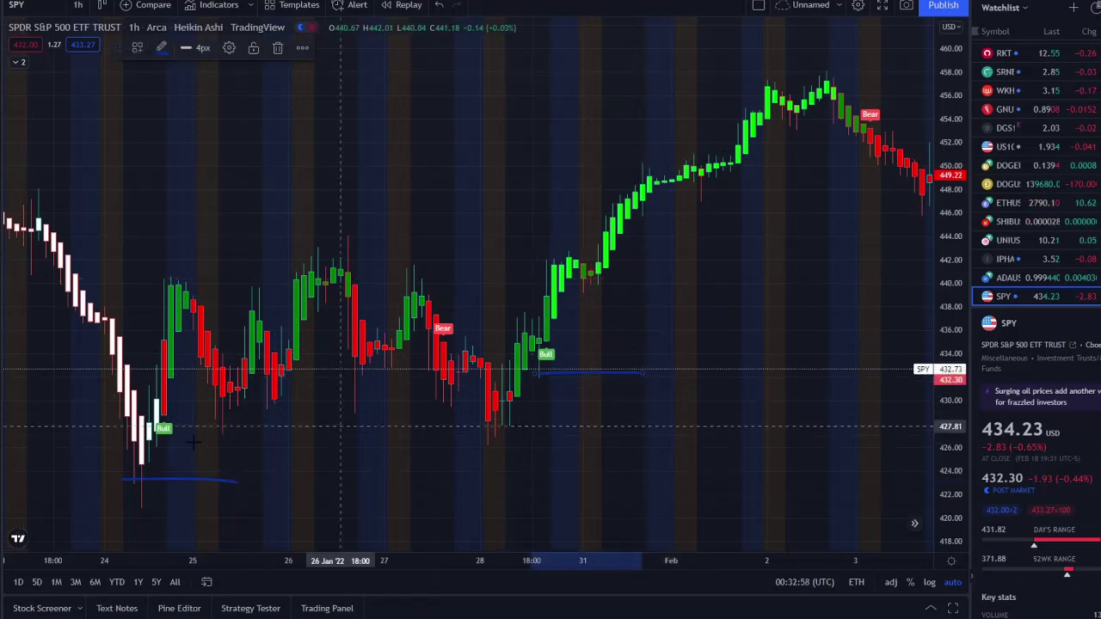
mouse_move(156, 470)
mouse_down()
mouse_move(396, 331)
mouse_move(540, 372)
mouse_move(899, 79)
mouse_up()
scroll(903, 214, down, 5)
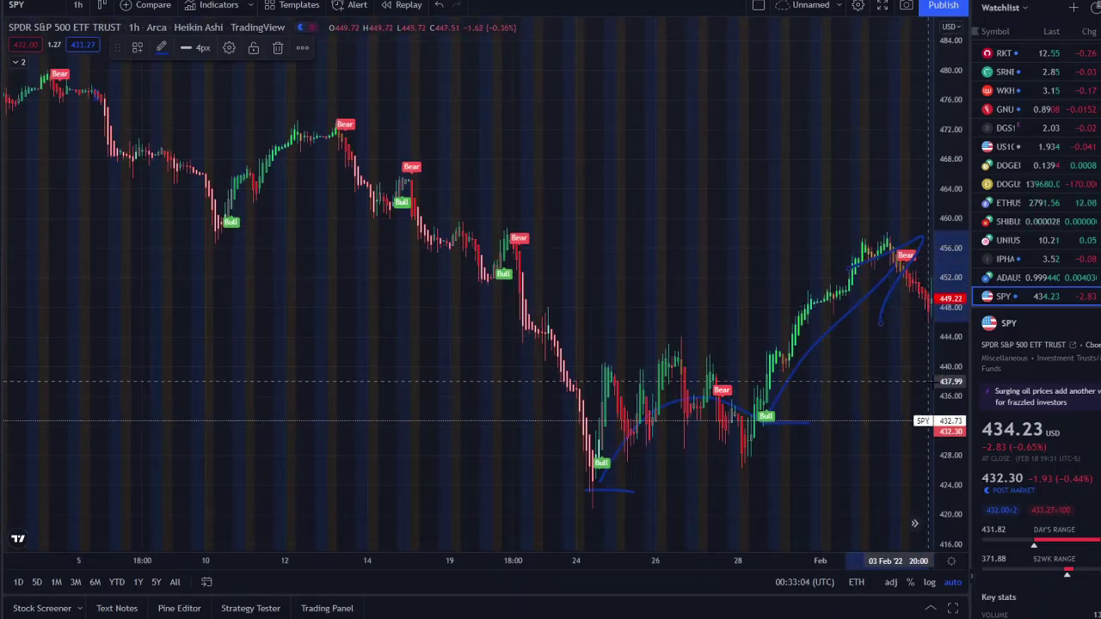
Step: Undo the last freehand stroke and scroll the chart to the mid-February candles through 18 Feb
click(442, 6)
scroll(524, 387, up, 3)
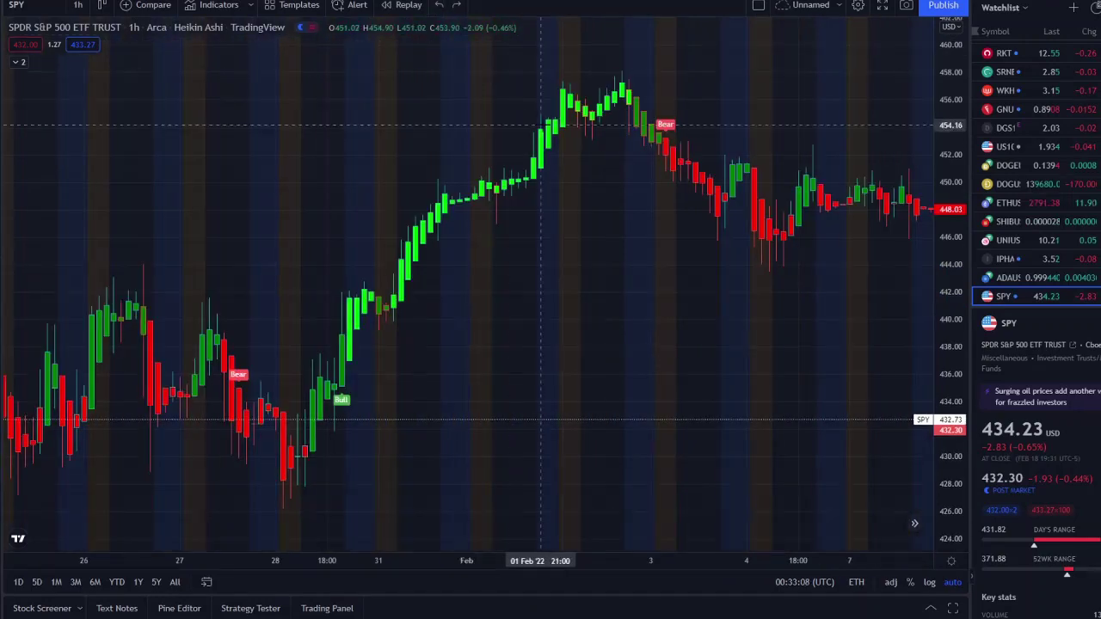
scroll(438, 464, down, 2)
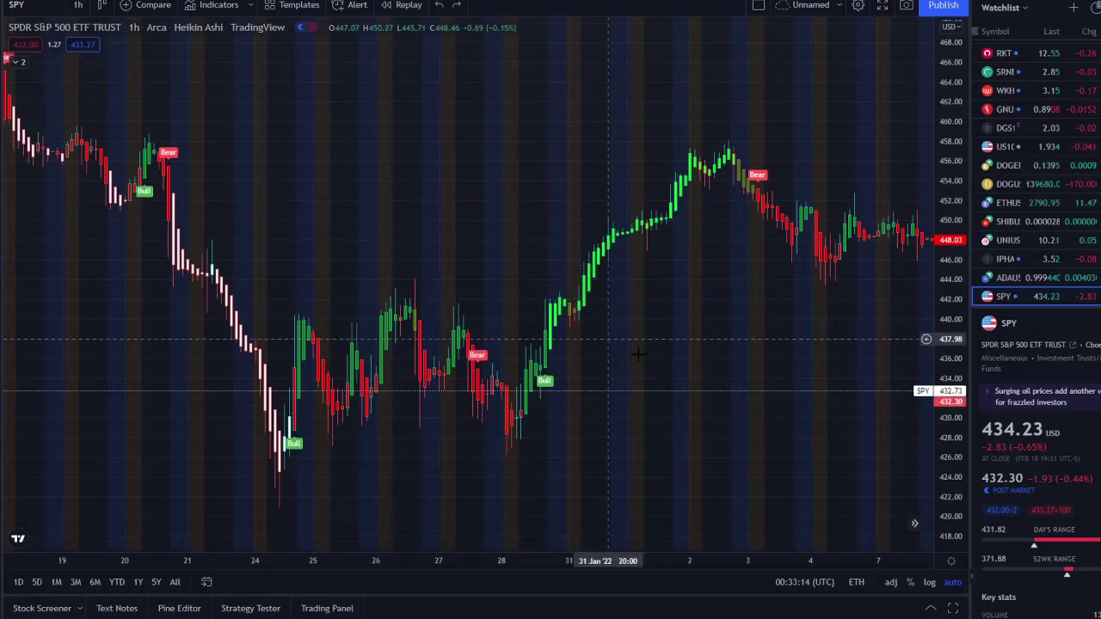
scroll(320, 361, right, 5)
scroll(471, 385, up, 3)
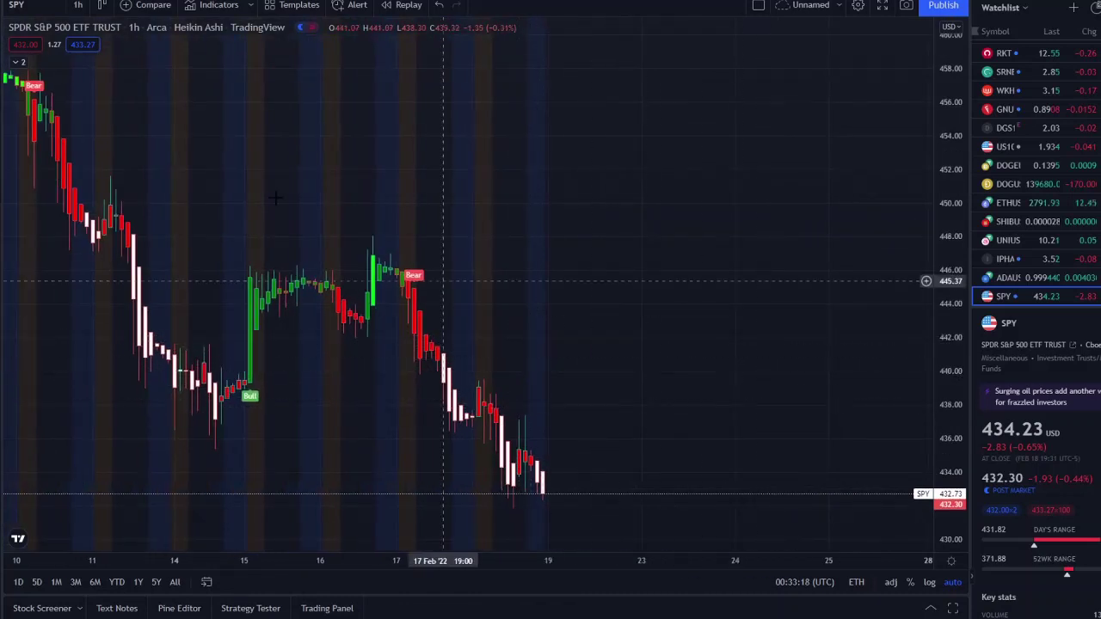
Step: Check the SPY chart on 4-hour candles, then on 30-minute candles
click(78, 5)
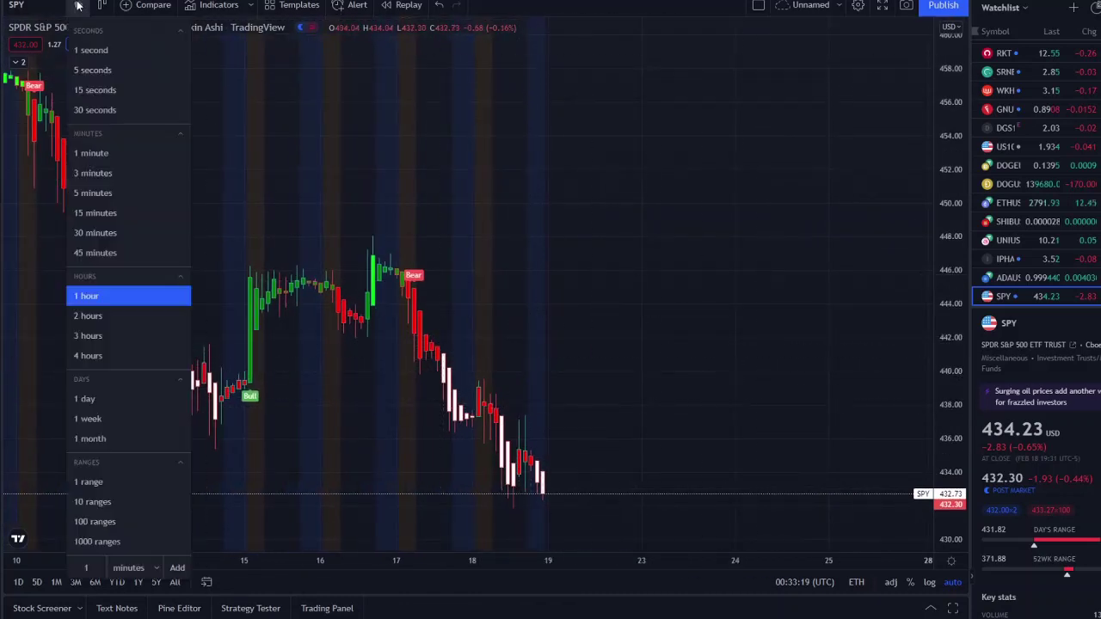
click(102, 355)
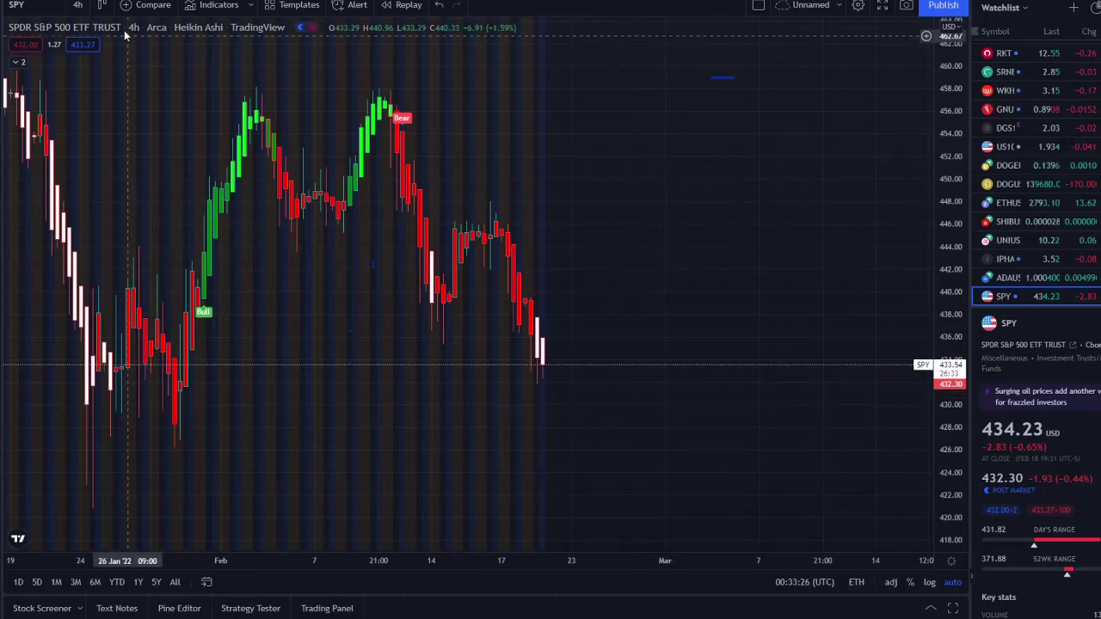
click(77, 5)
click(121, 228)
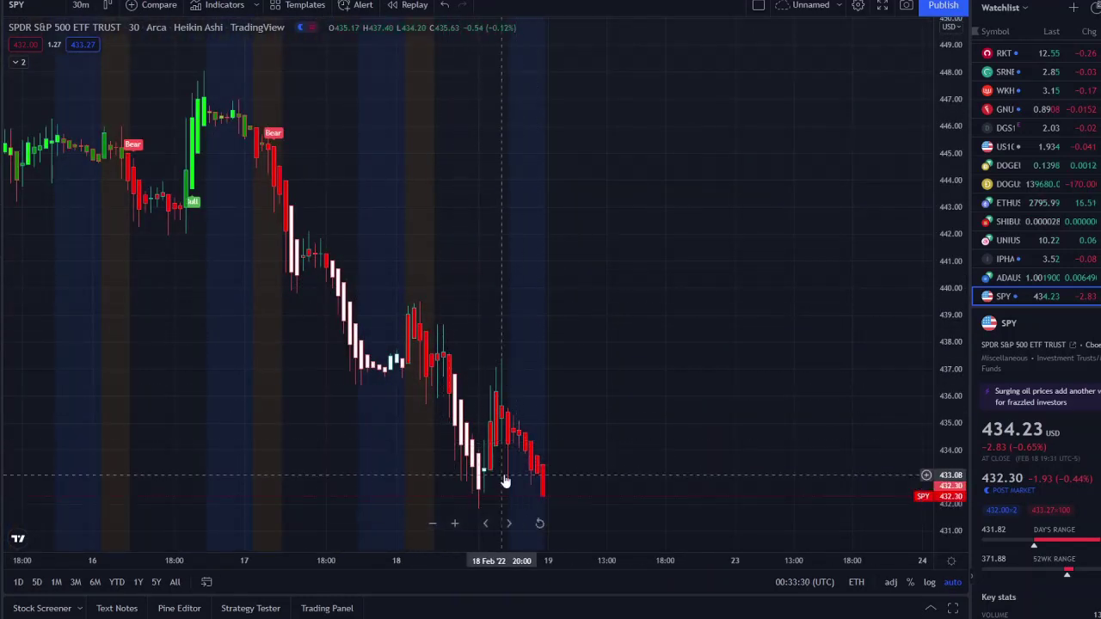
scroll(585, 497, down, 2)
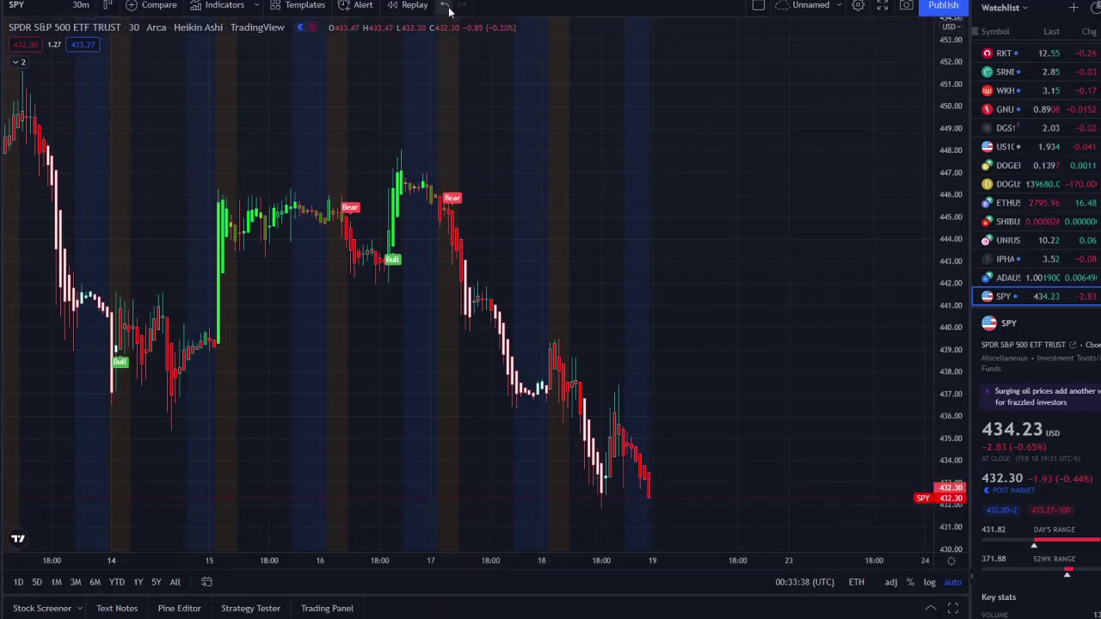
Step: Switch to daily candles and zoom to show late December through 18 Feb
click(80, 5)
click(125, 399)
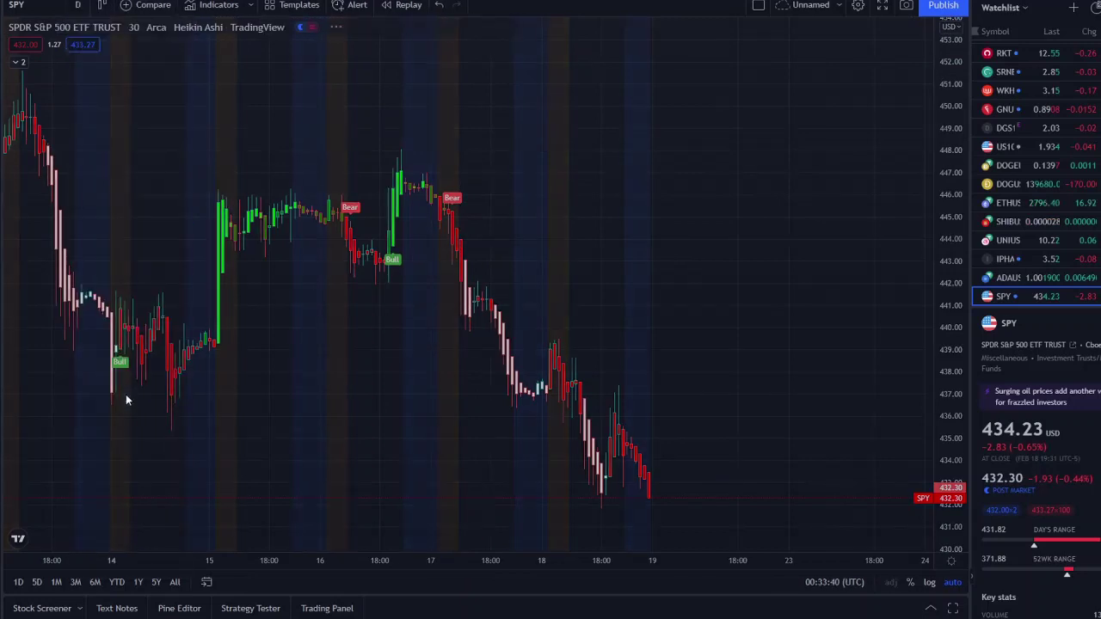
scroll(395, 383, up, 3)
scroll(515, 361, down, 3)
scroll(671, 361, up, 5)
scroll(680, 361, down, 1)
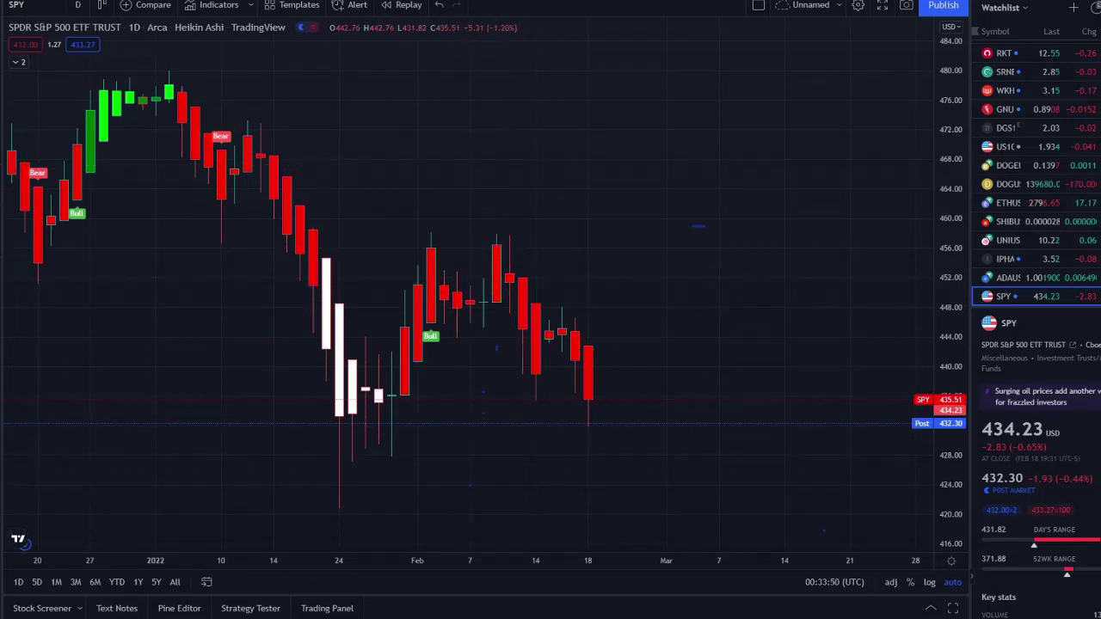
mouse_move(482, 306)
mouse_down()
mouse_move(381, 344)
mouse_move(470, 311)
mouse_up()
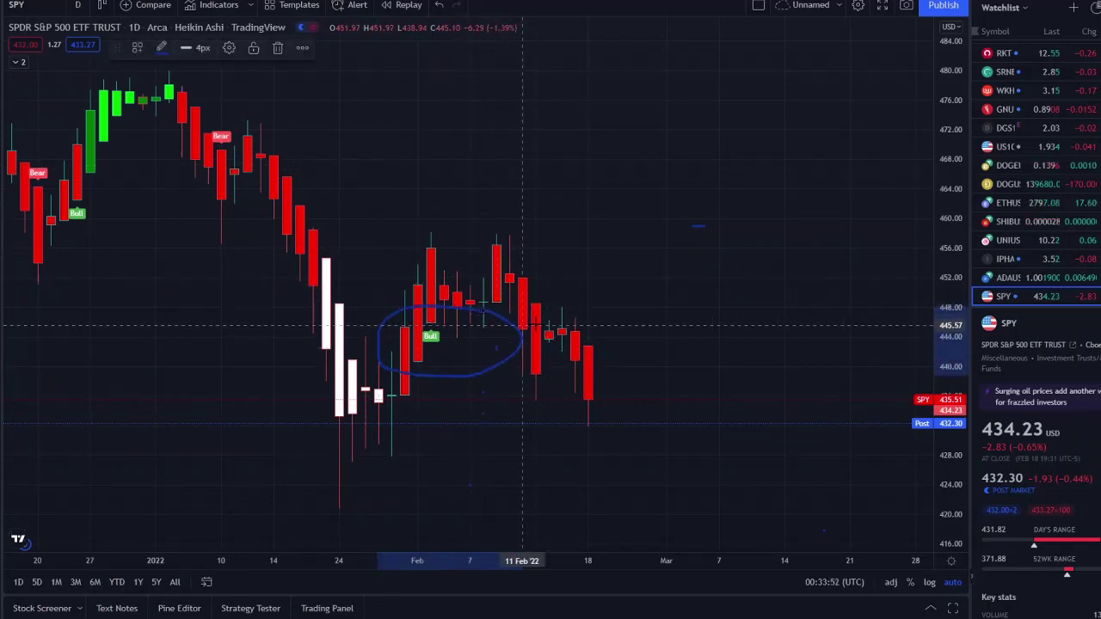
mouse_move(485, 268)
mouse_down()
mouse_move(600, 382)
mouse_move(641, 338)
mouse_up()
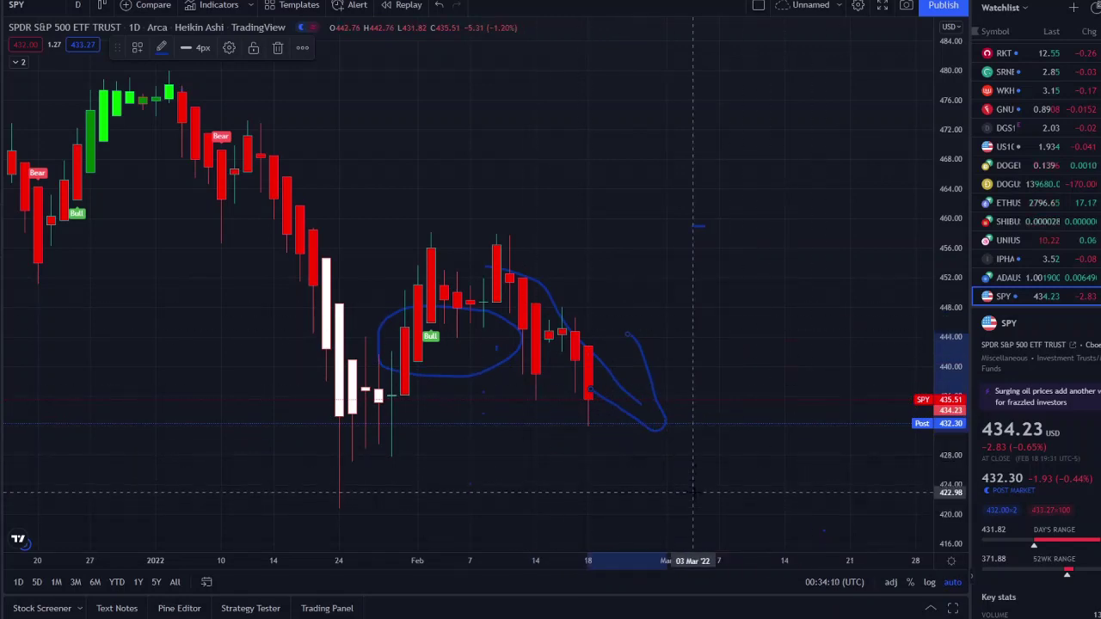
click(440, 7)
scroll(475, 362, down, 10)
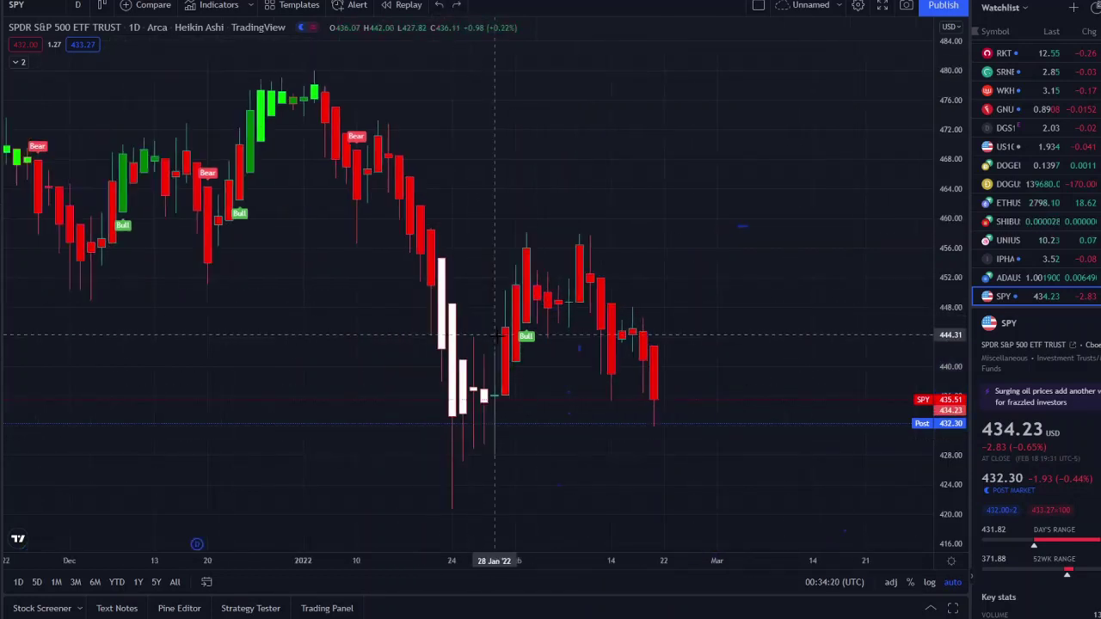
scroll(476, 363, down, 3)
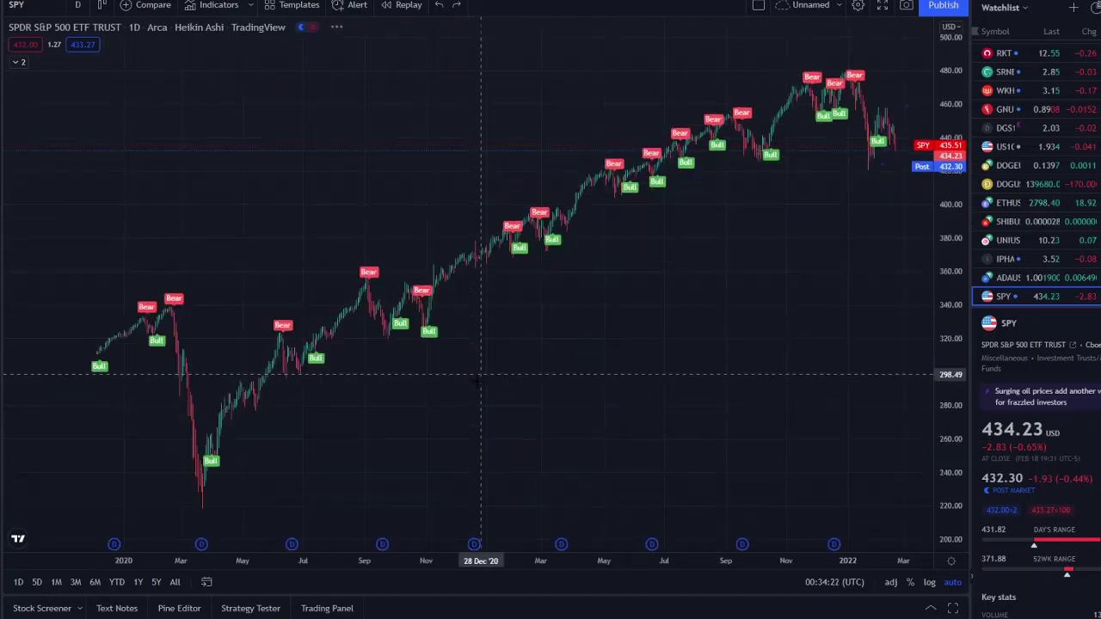
drag(344, 504, 715, 433)
scroll(715, 434, up, 5)
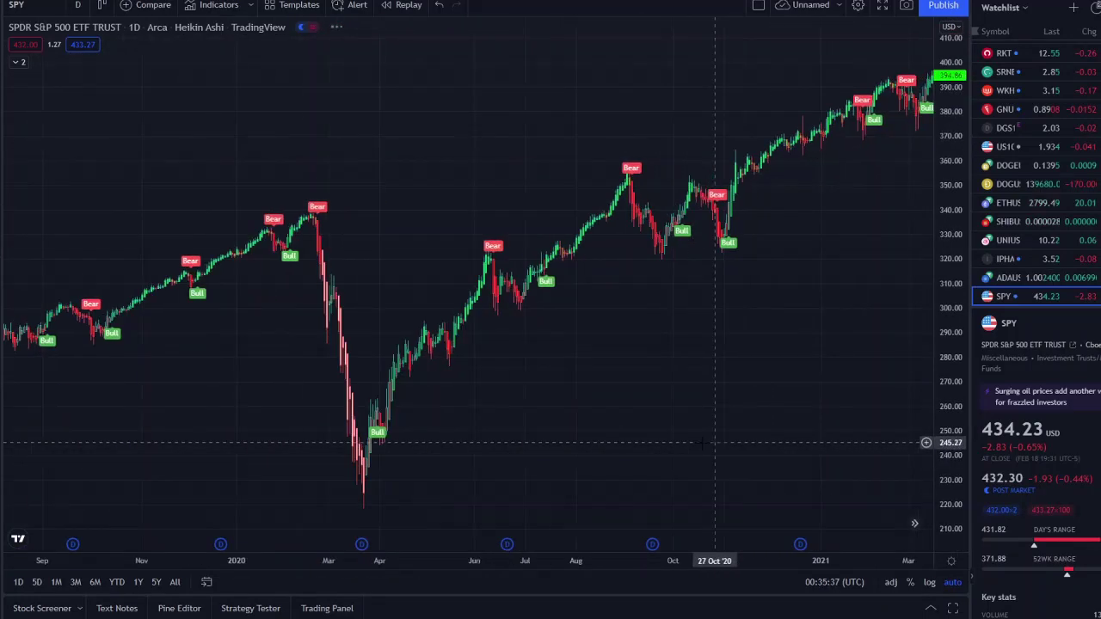
scroll(731, 404, down, 3)
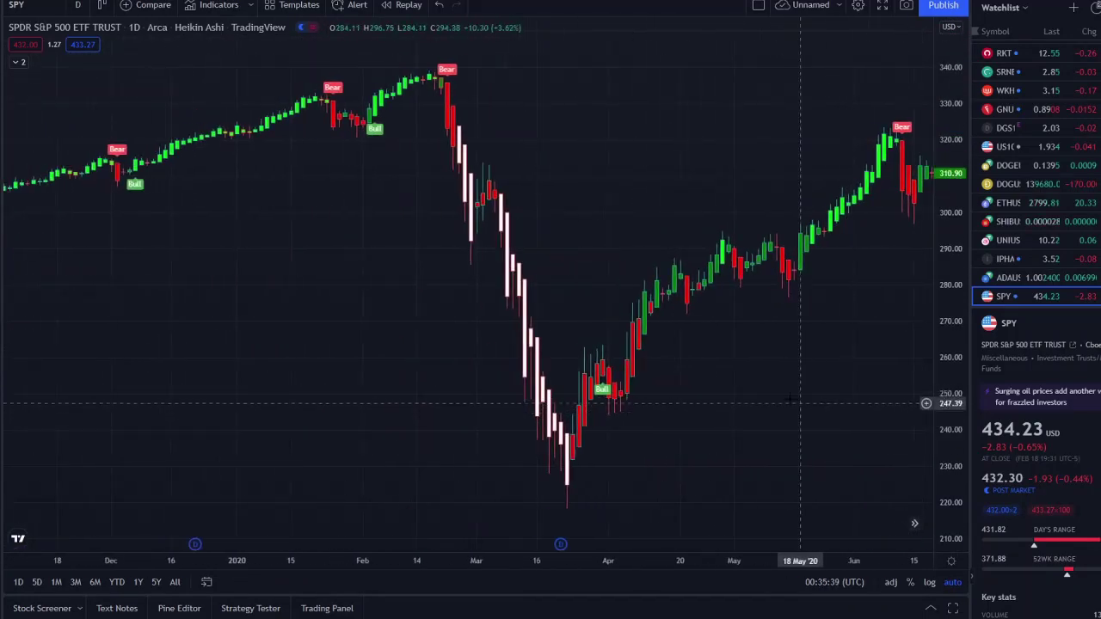
scroll(774, 395, up, 5)
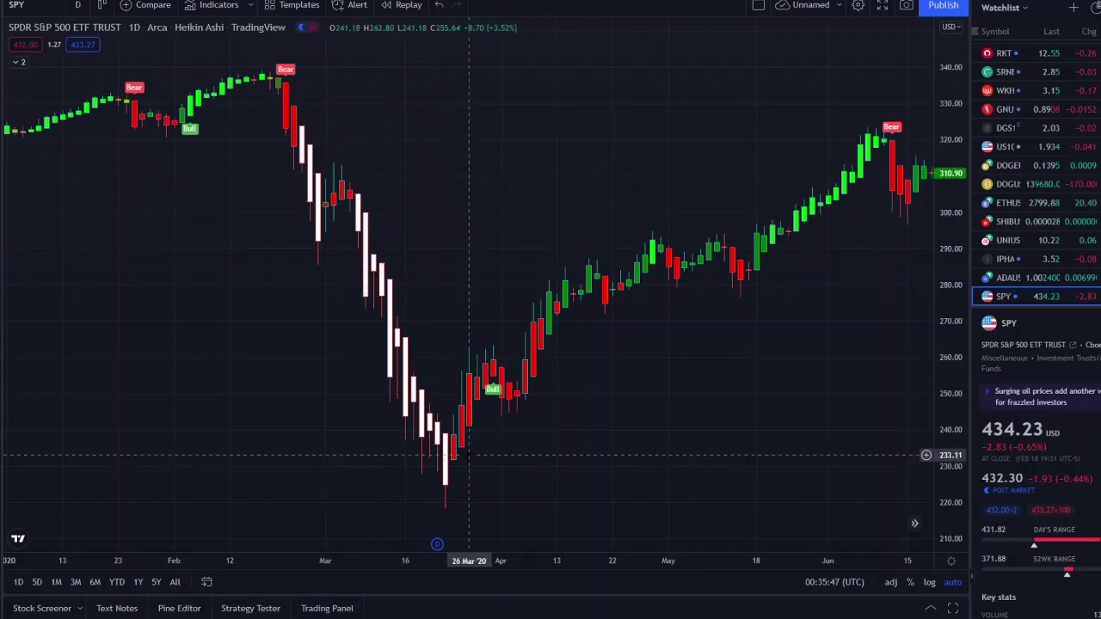
scroll(526, 453, down, 2)
scroll(485, 430, down, 2)
drag(860, 382, 52, 309)
drag(787, 296, 242, 300)
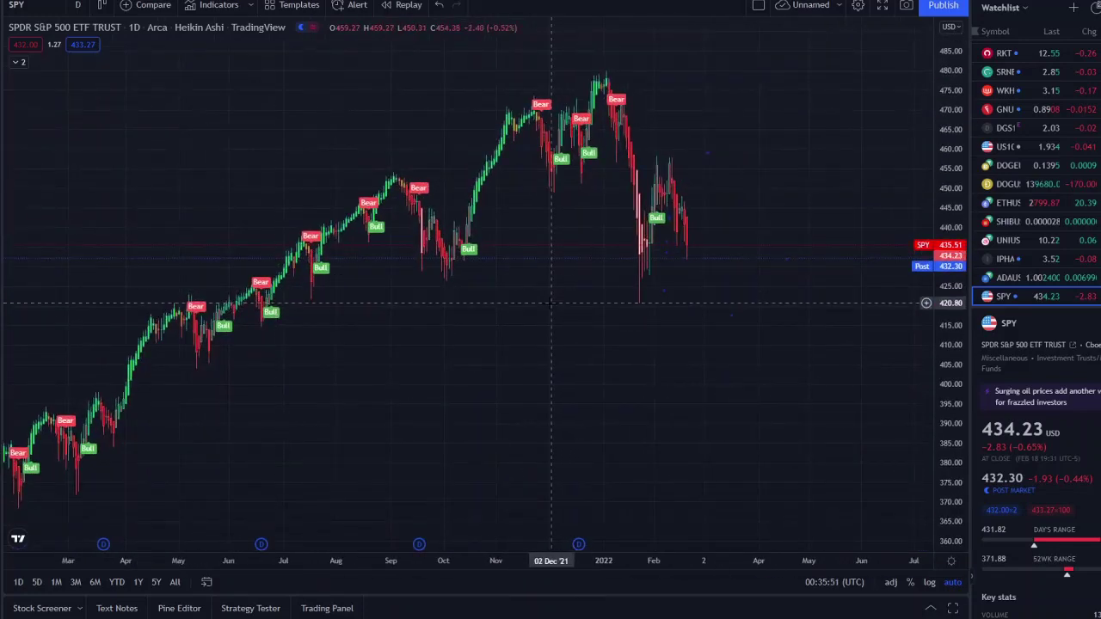
scroll(544, 310, up, 2)
scroll(540, 316, up, 1)
drag(540, 316, 744, 320)
scroll(744, 320, up, 2)
scroll(737, 322, up, 2)
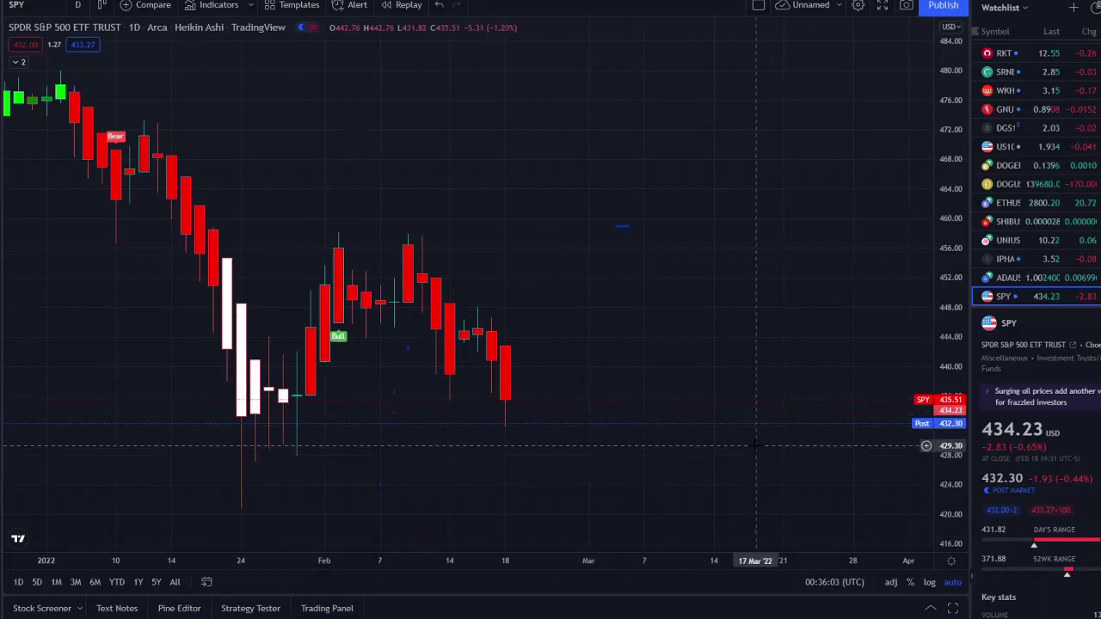
scroll(755, 445, down, 2)
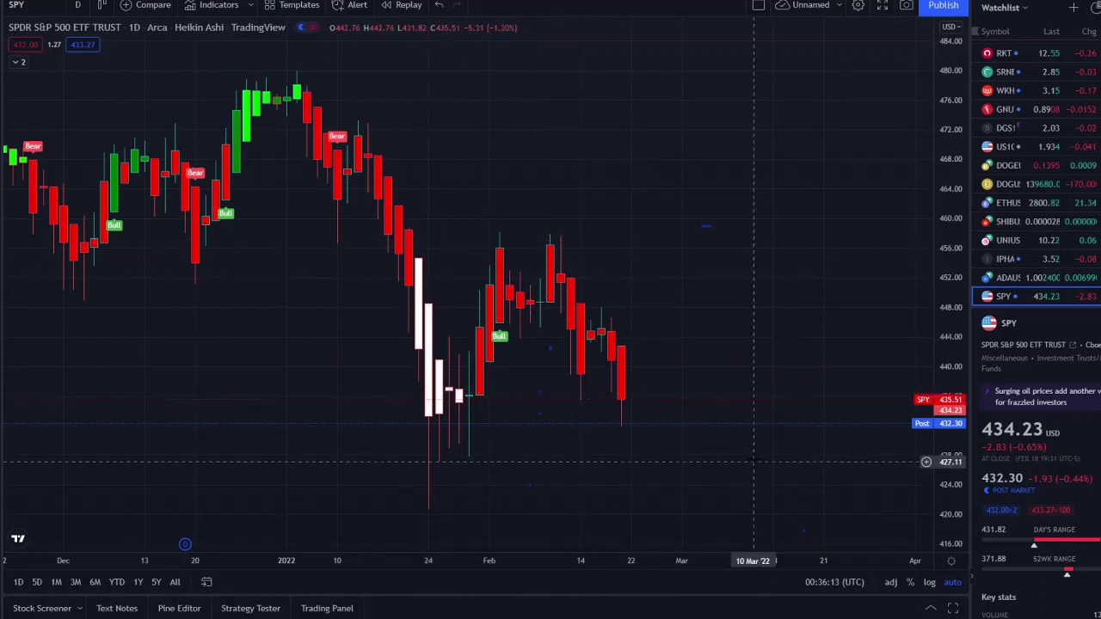
scroll(753, 475, down, 5)
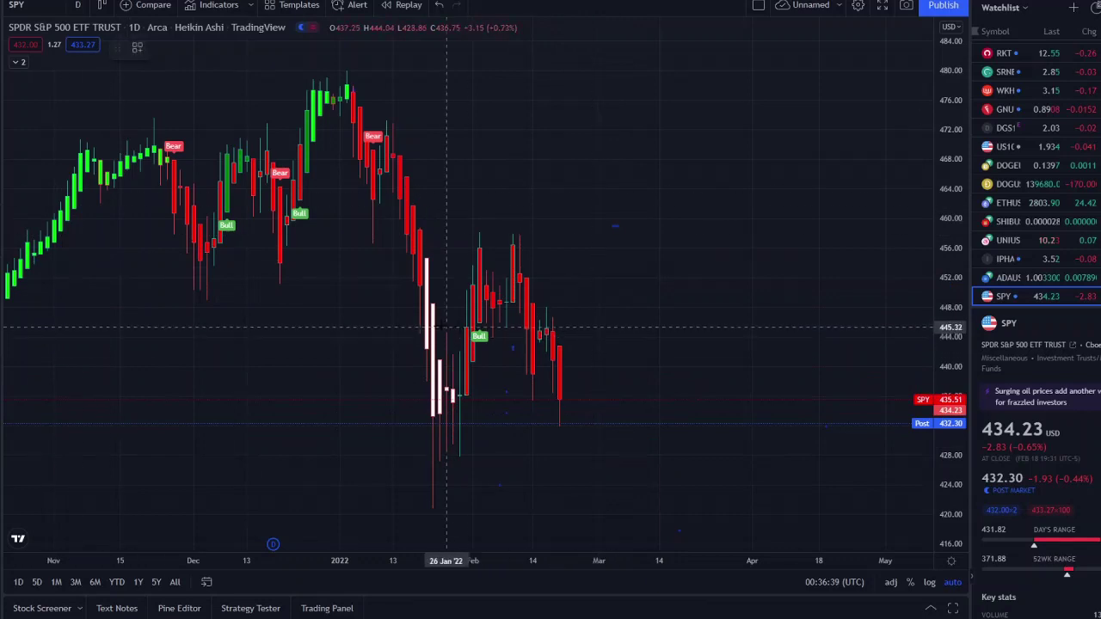
drag(440, 326, 886, 334)
mouse_move(520, 329)
mouse_down()
mouse_move(531, 366)
mouse_move(575, 361)
mouse_up()
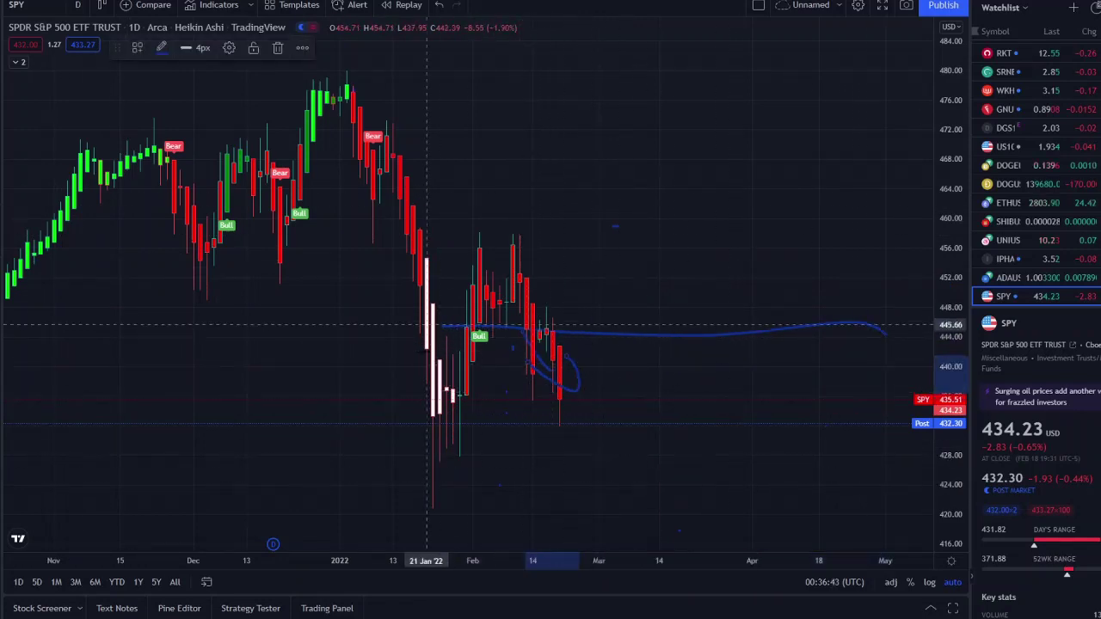
click(440, 8)
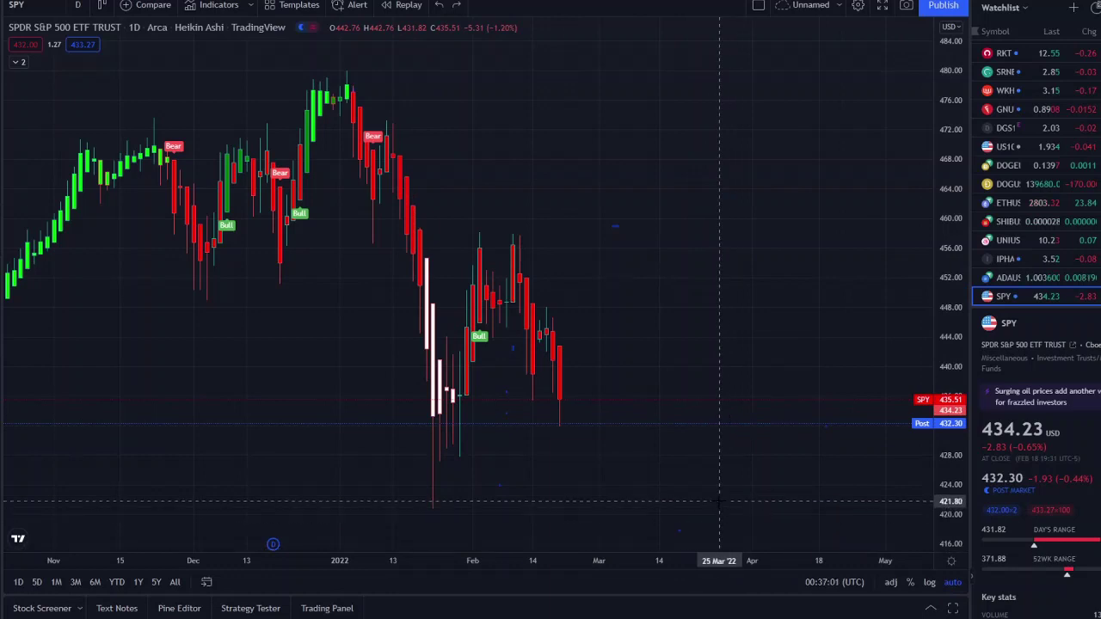
scroll(719, 500, down, 3)
scroll(719, 496, down, 3)
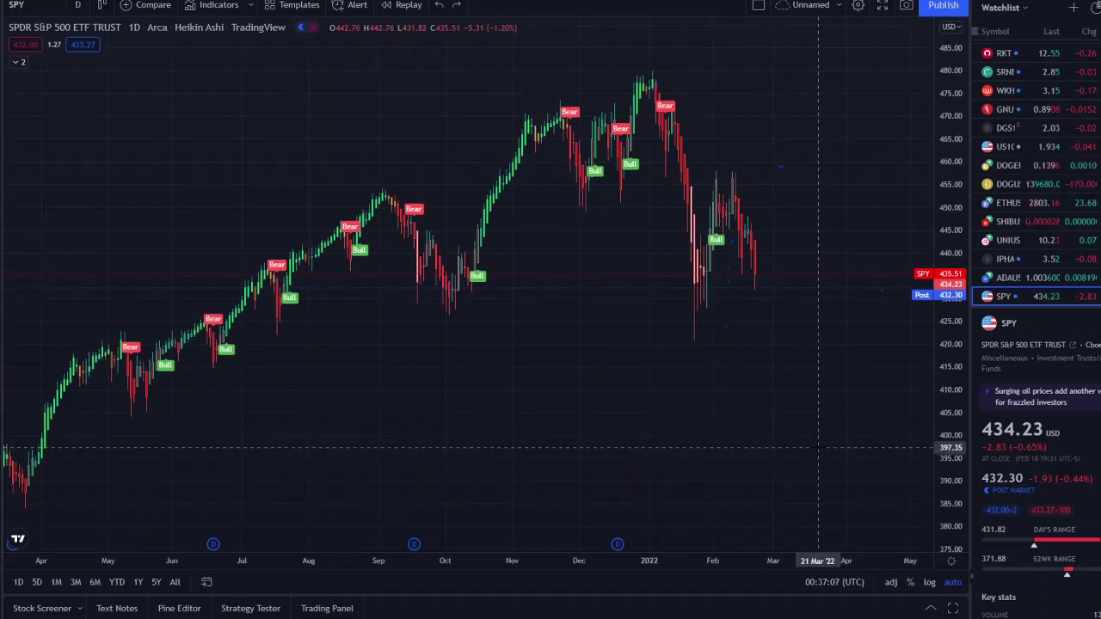
scroll(818, 440, up, 5)
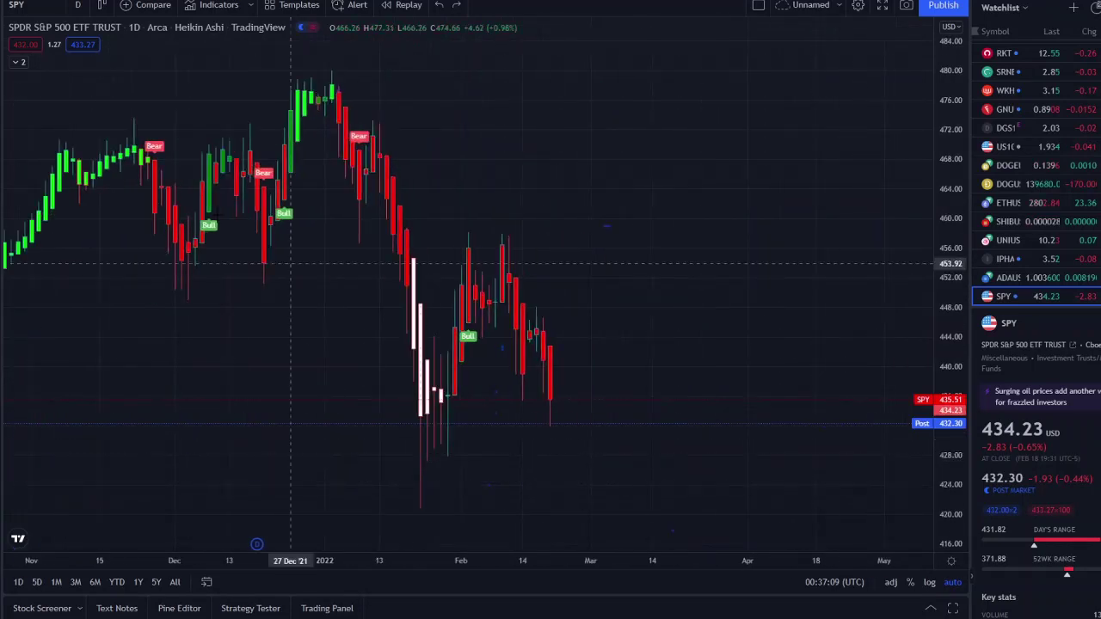
Step: Set the SPY chart interval to 1 week and zoom the weekly candles
click(79, 7)
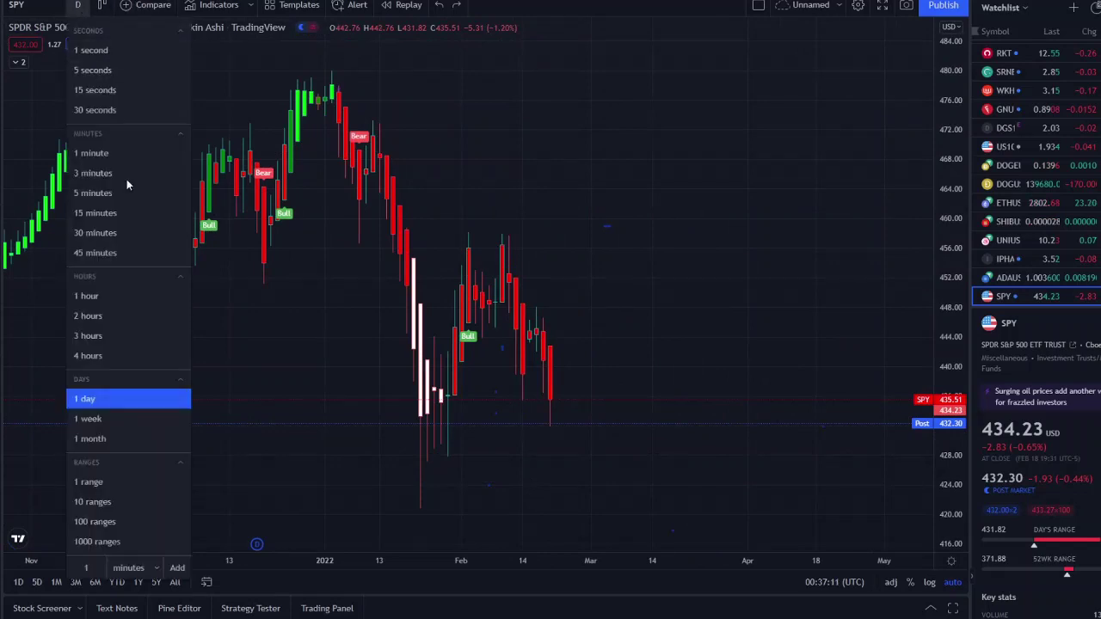
click(160, 423)
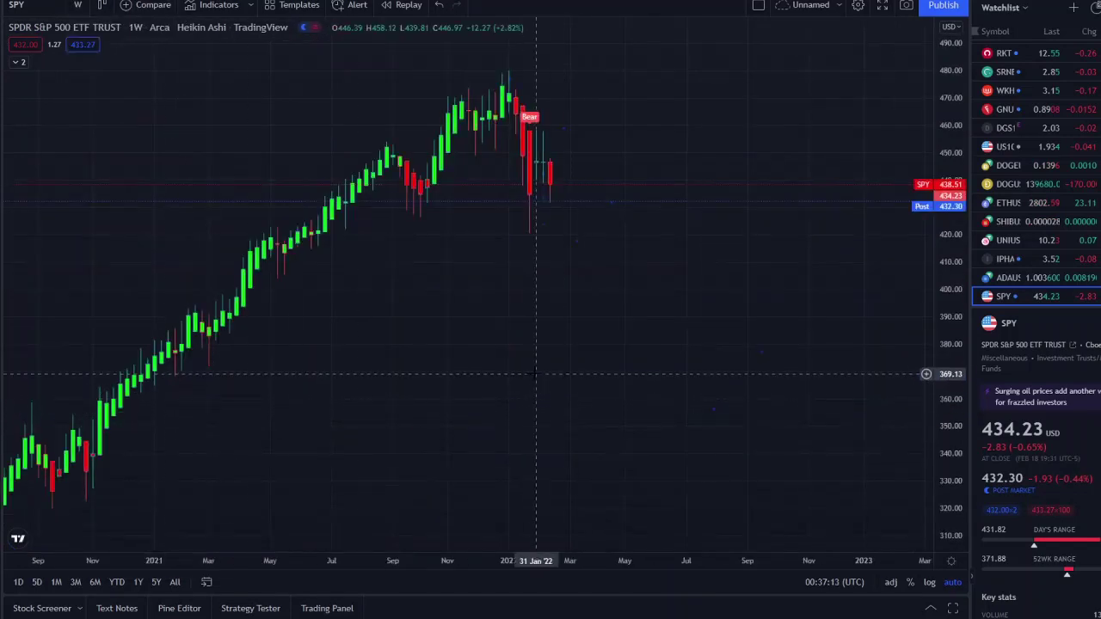
scroll(563, 348, down, 4)
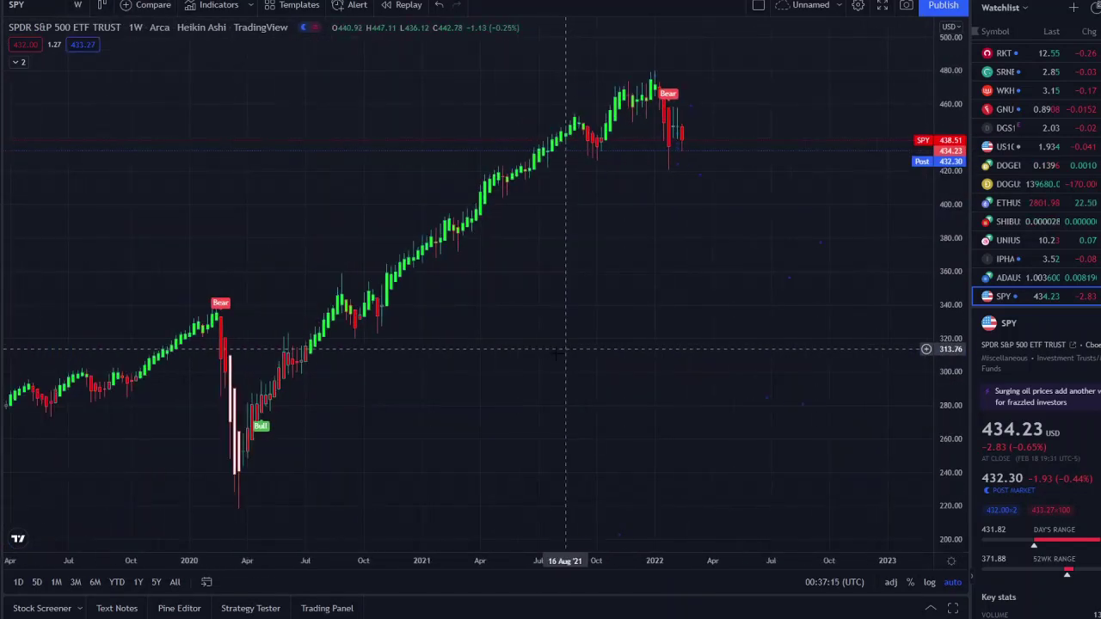
scroll(378, 428, down, 2)
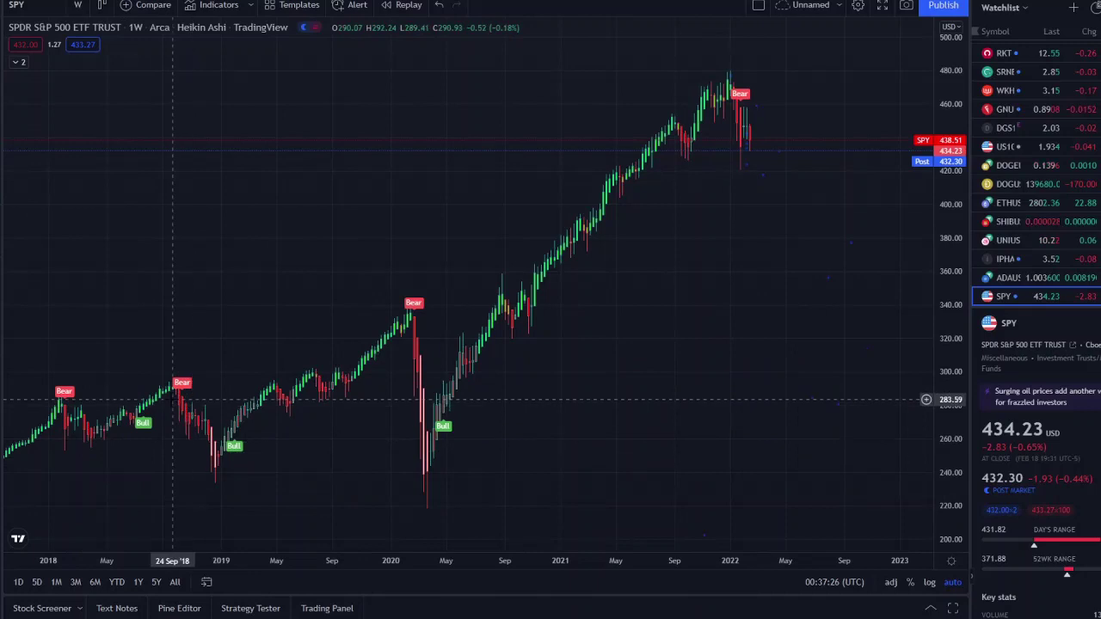
scroll(359, 454, up, 3)
Step: Pan to earlier weekly candles and zoom to inspect the Bear label on the January 2022 decline
drag(359, 453, 562, 473)
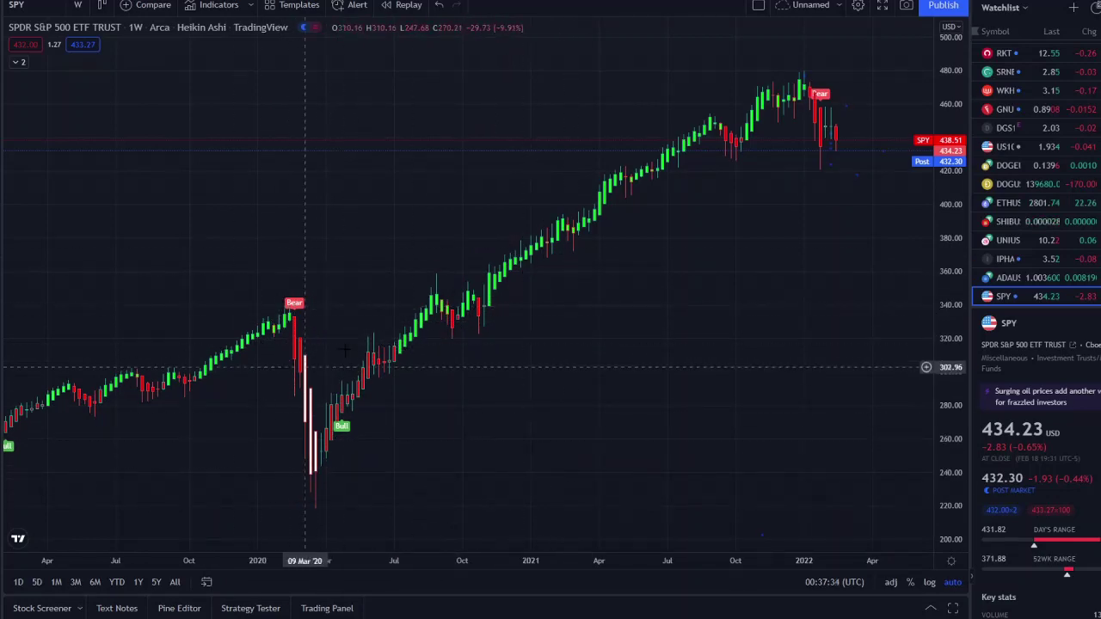
scroll(680, 426, down, 4)
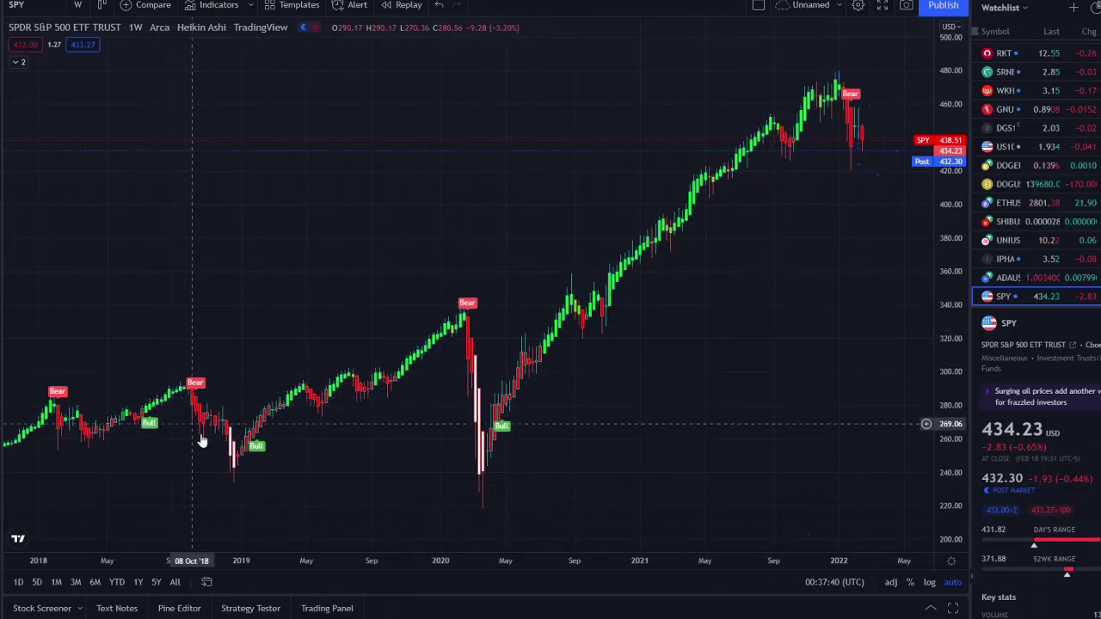
scroll(800, 249, up, 3)
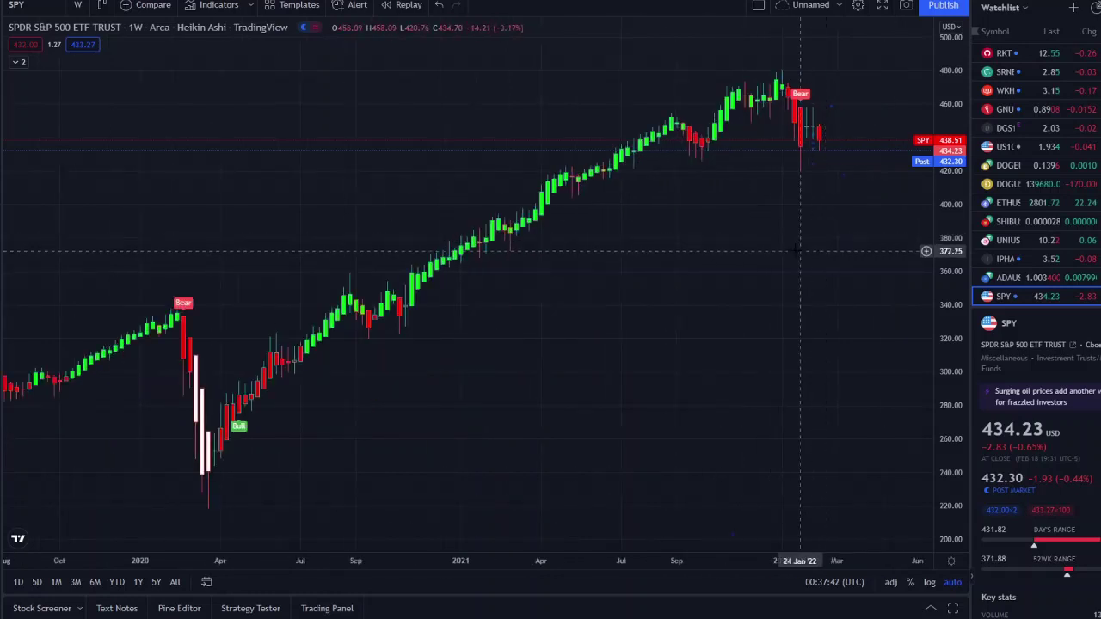
scroll(800, 250, up, 5)
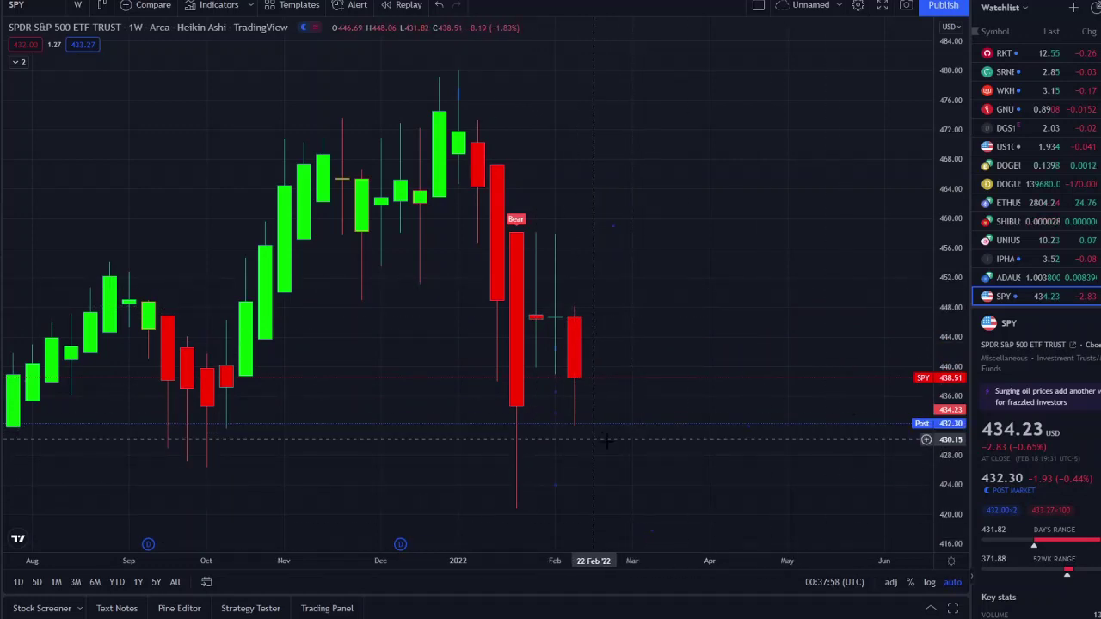
scroll(664, 450, down, 3)
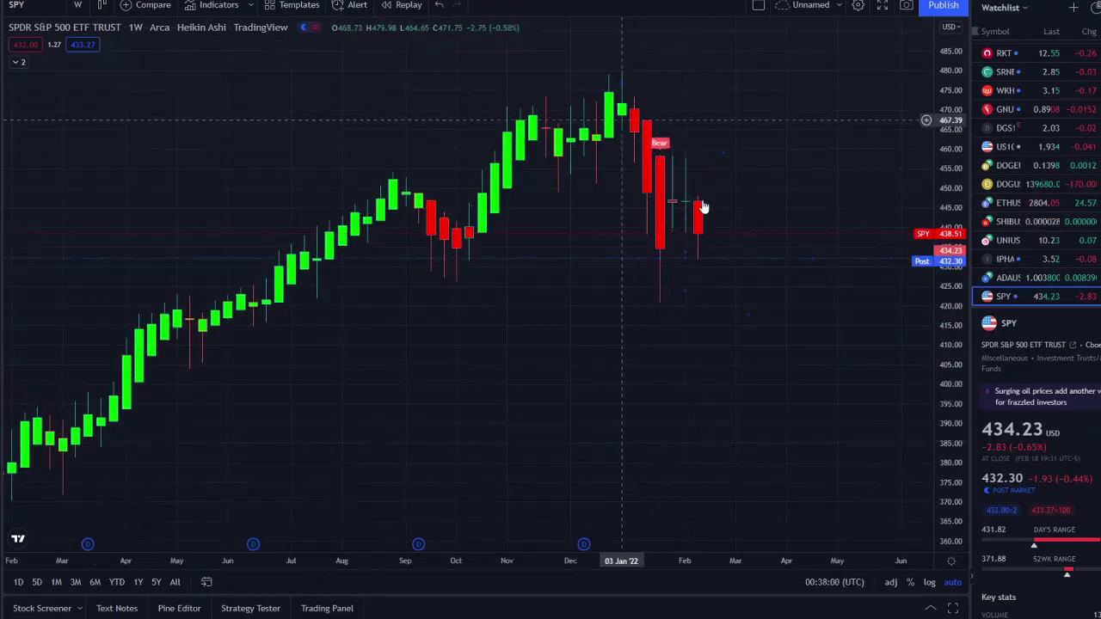
scroll(719, 238, up, 3)
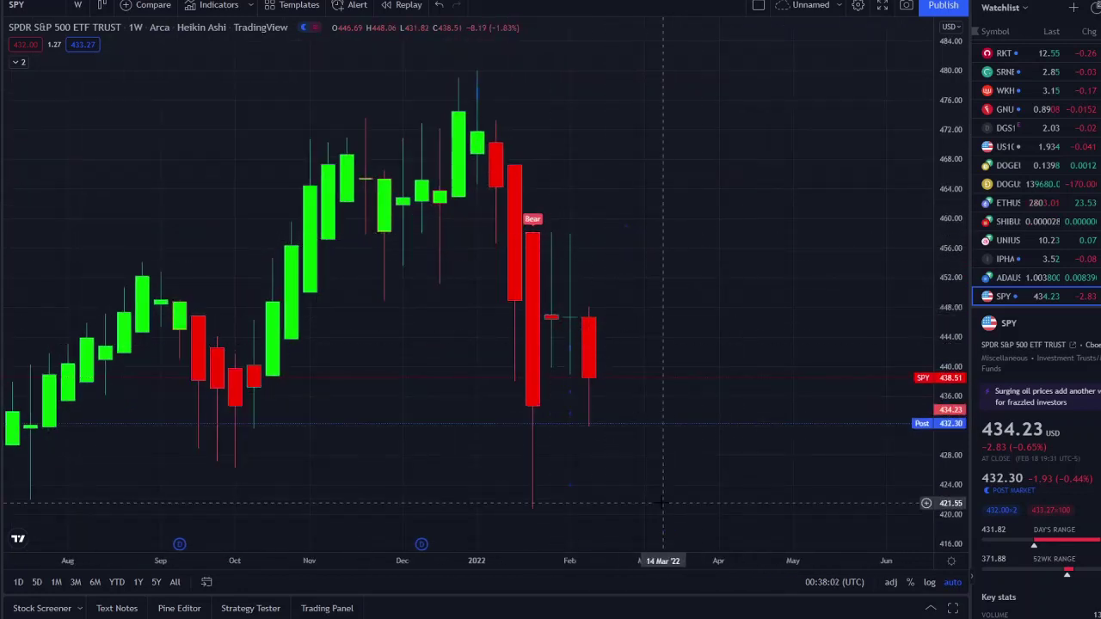
mouse_move(606, 251)
mouse_down()
mouse_move(524, 267)
mouse_move(567, 349)
mouse_move(570, 243)
mouse_up()
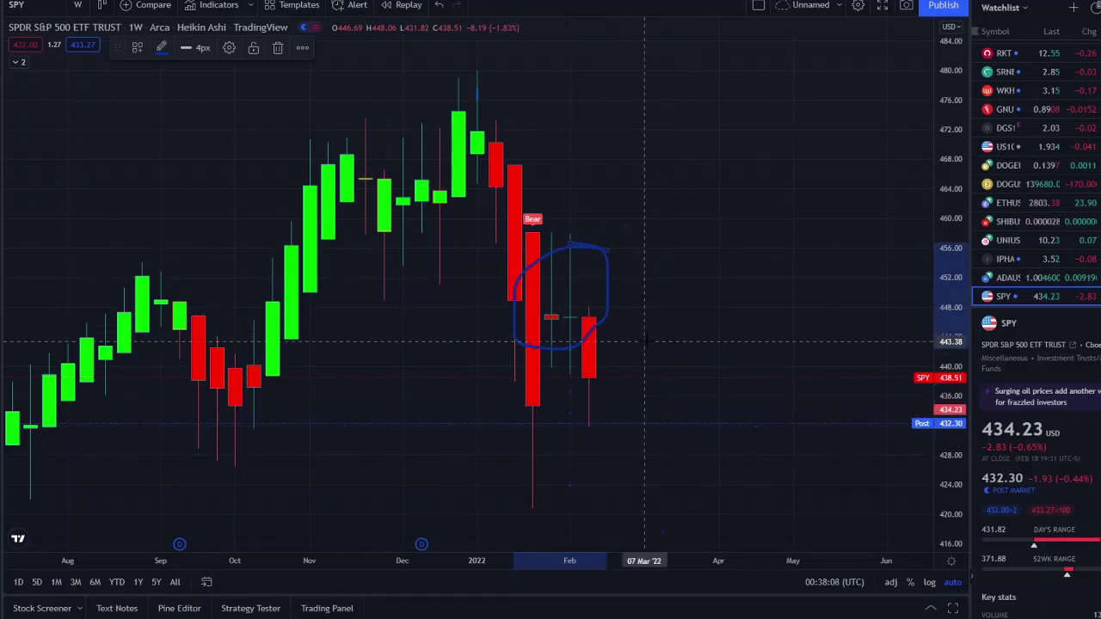
click(440, 6)
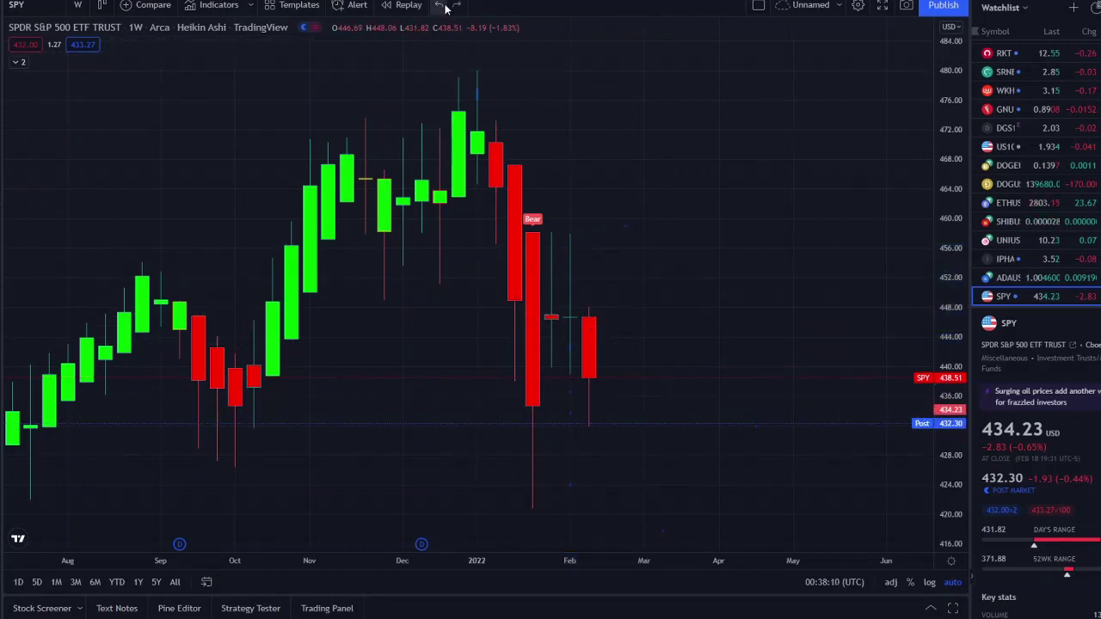
scroll(847, 446, down, 5)
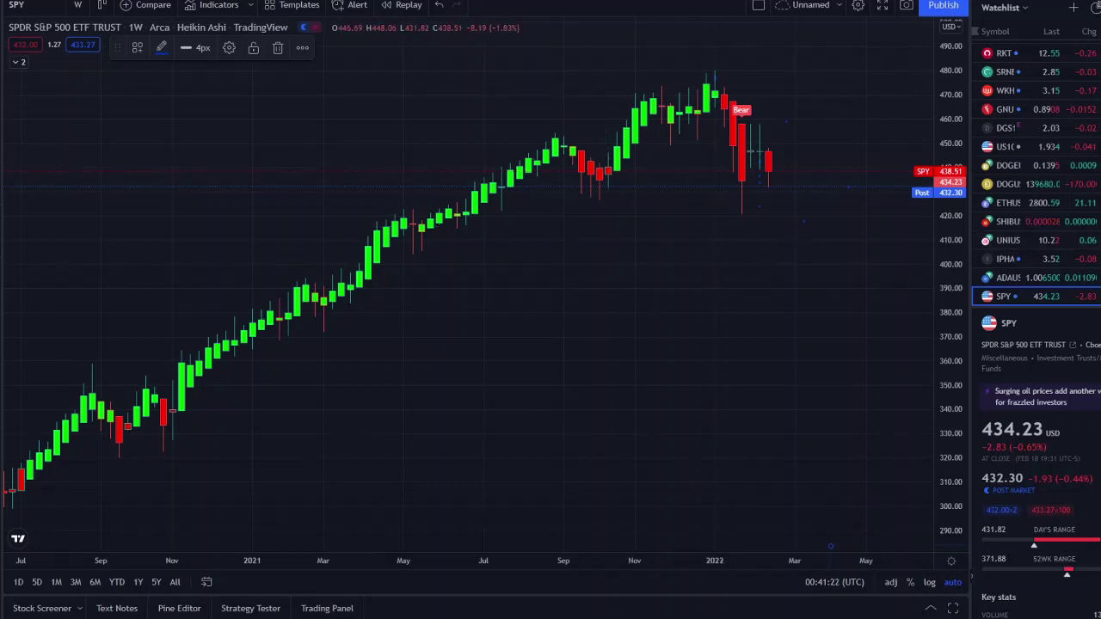
Step: Zoom around the weekly chart and deselect the brush drawing
scroll(671, 471, down, 4)
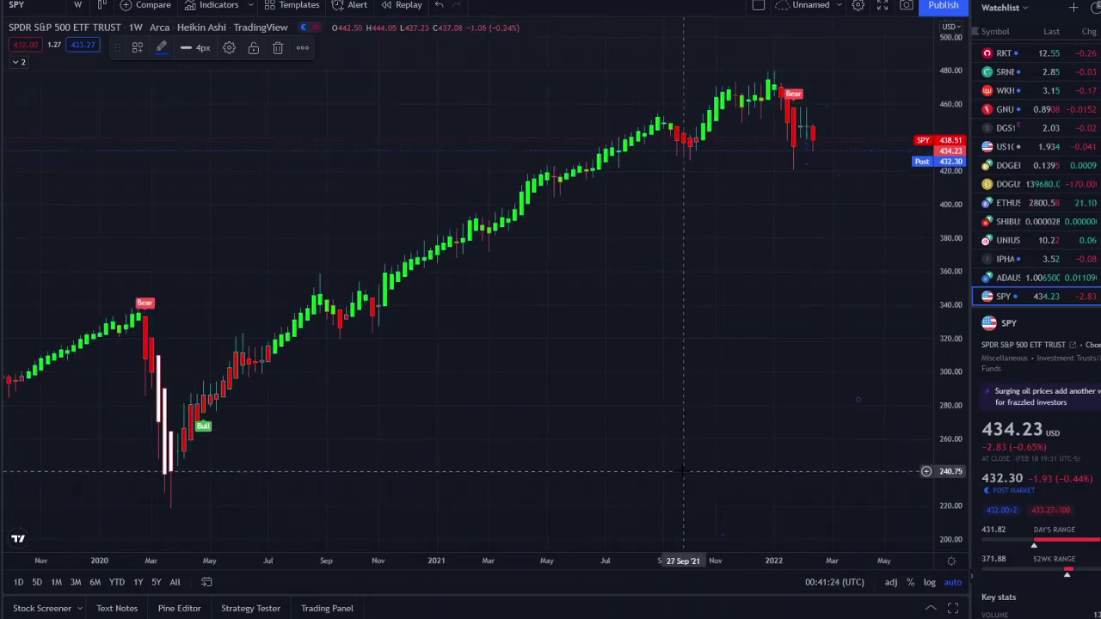
scroll(344, 456, down, 3)
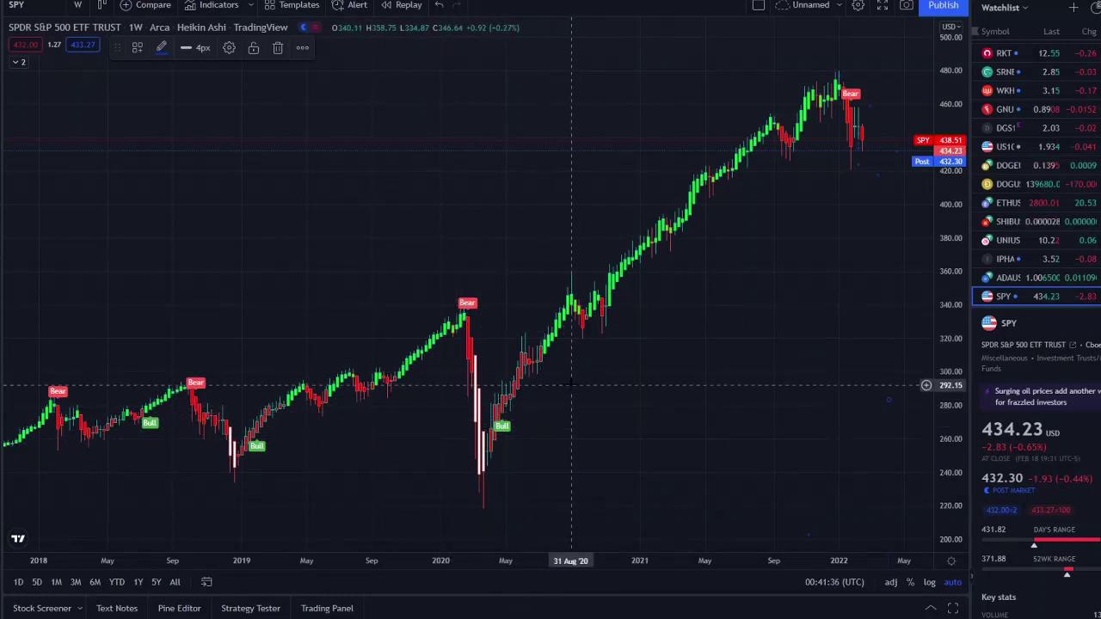
scroll(838, 223, up, 5)
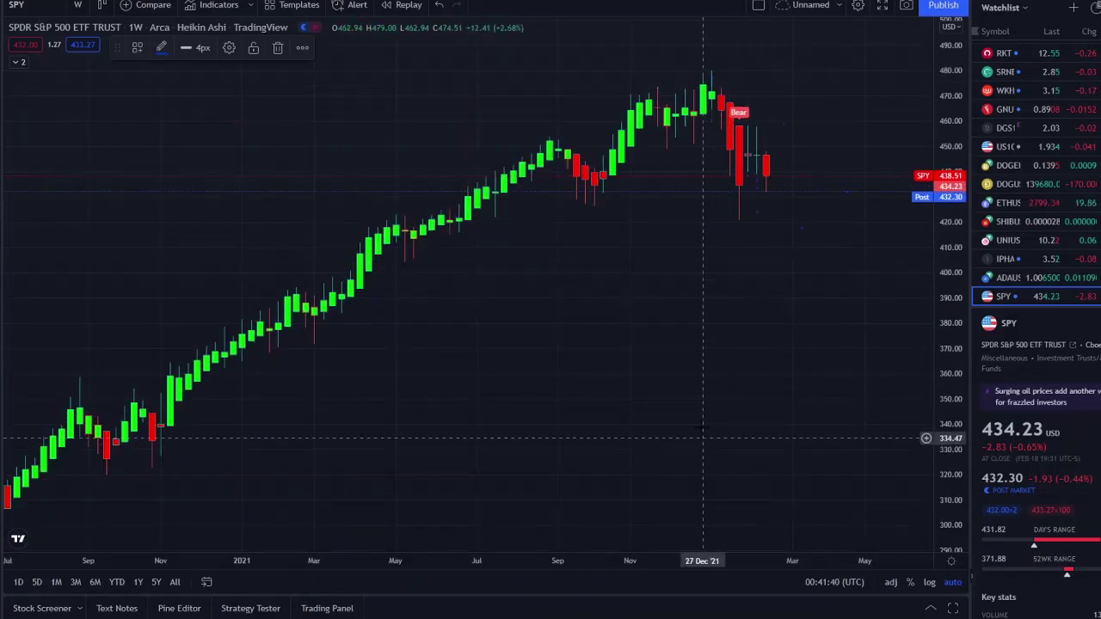
scroll(727, 358, up, 5)
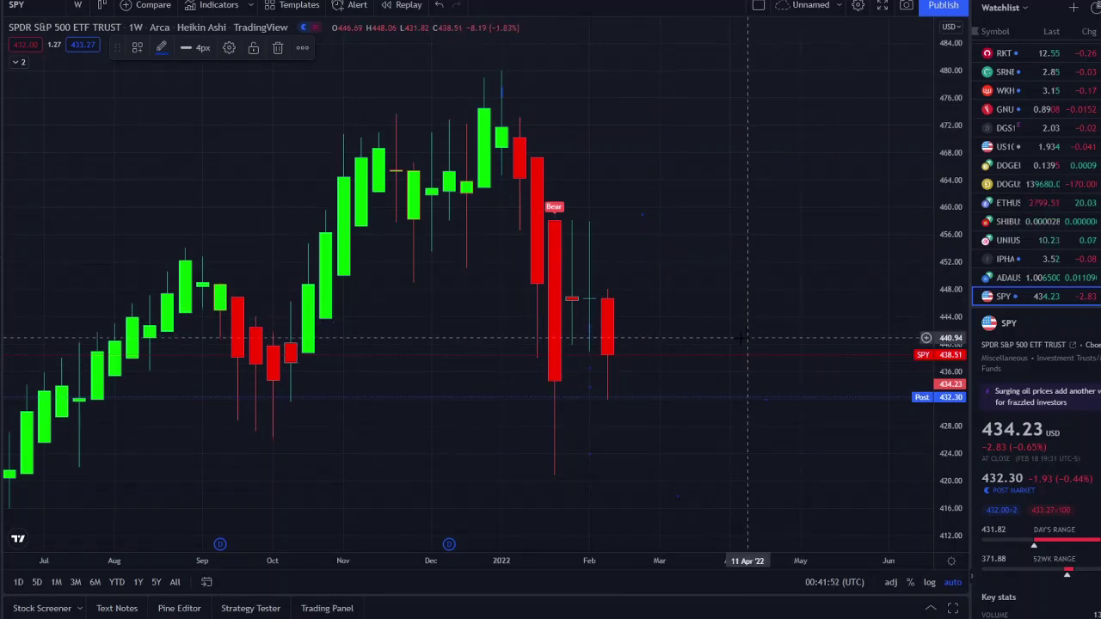
scroll(743, 339, down, 3)
scroll(742, 339, down, 5)
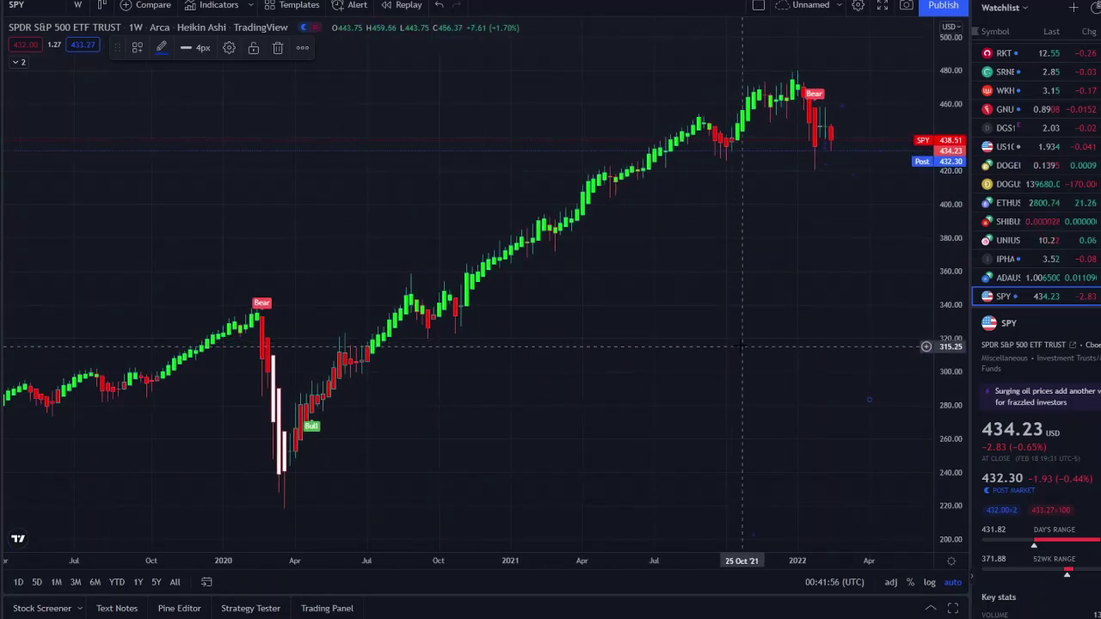
scroll(743, 347, up, 5)
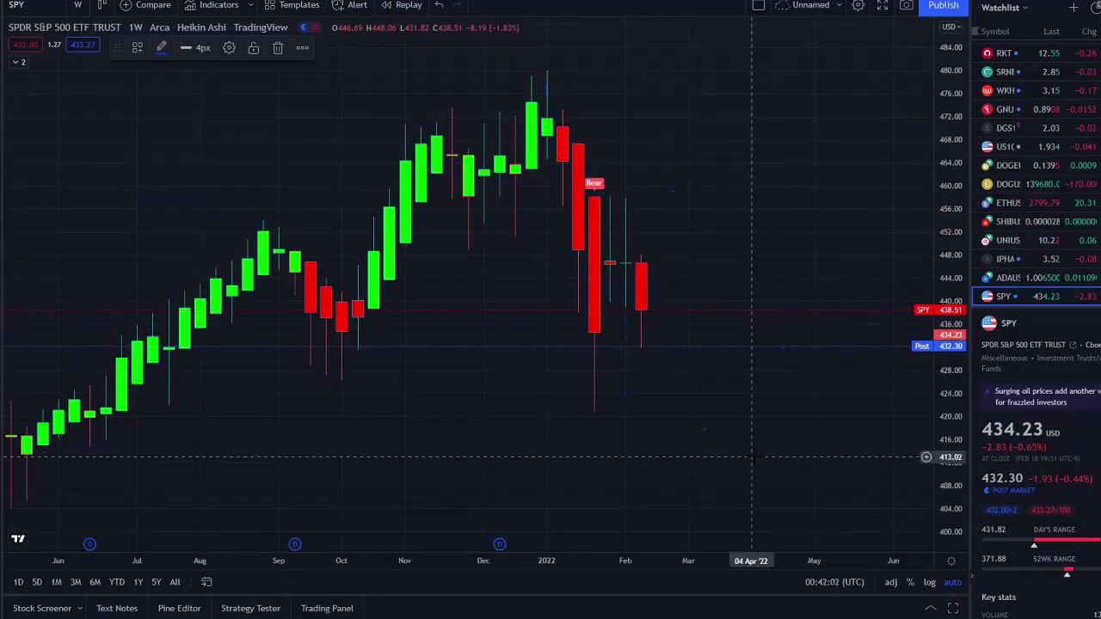
click(830, 543)
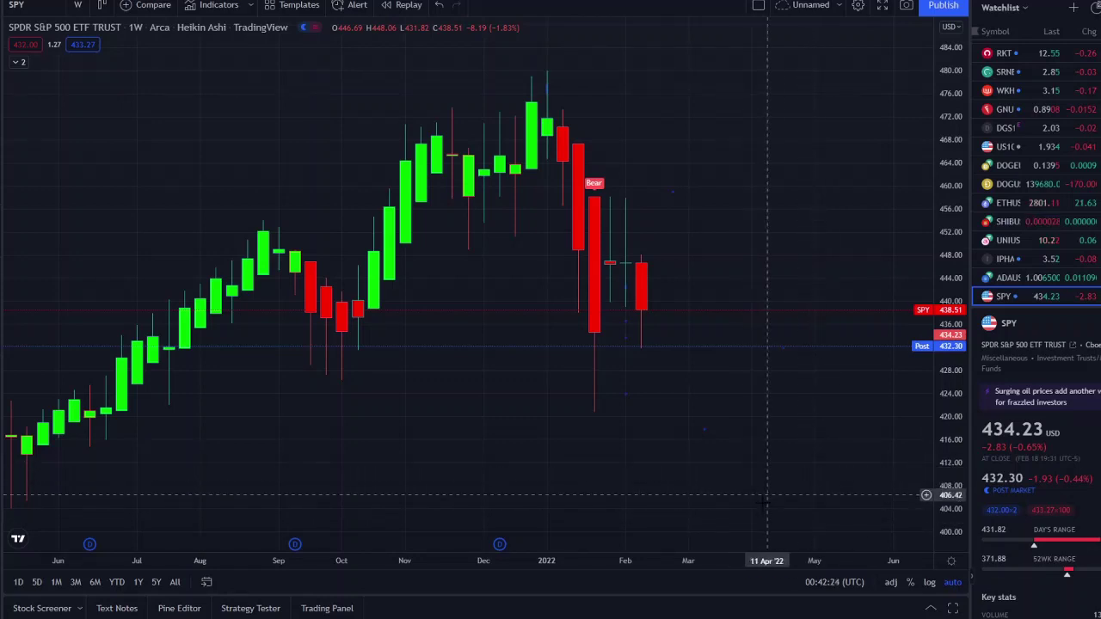
Step: Change the interval to 1 day, then to 4 hours, showing mid-January to 18 Feb
click(77, 5)
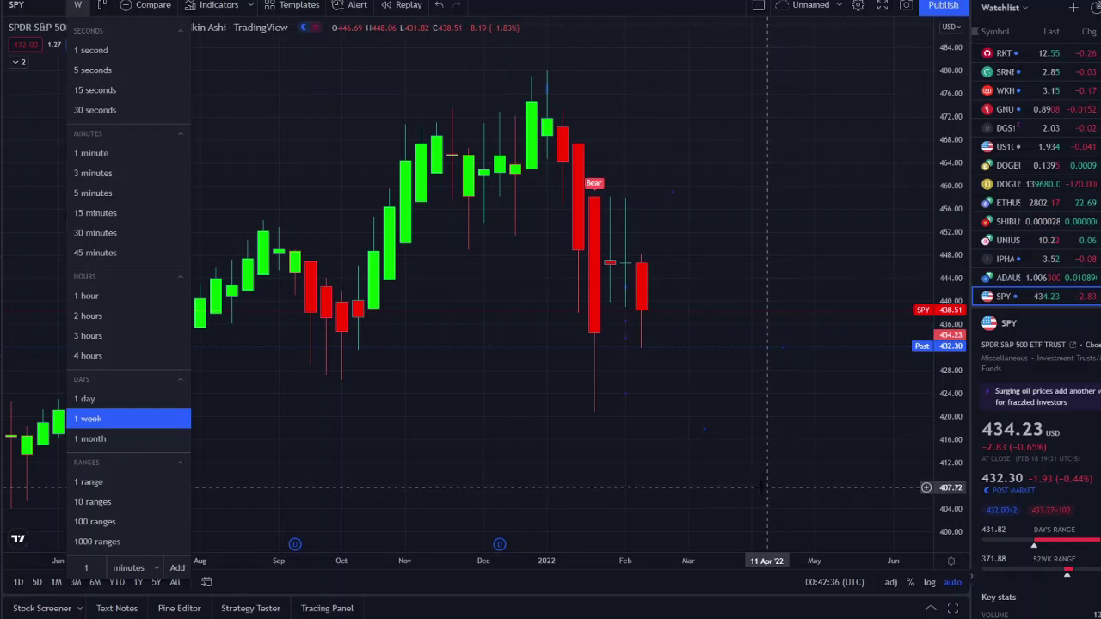
click(104, 399)
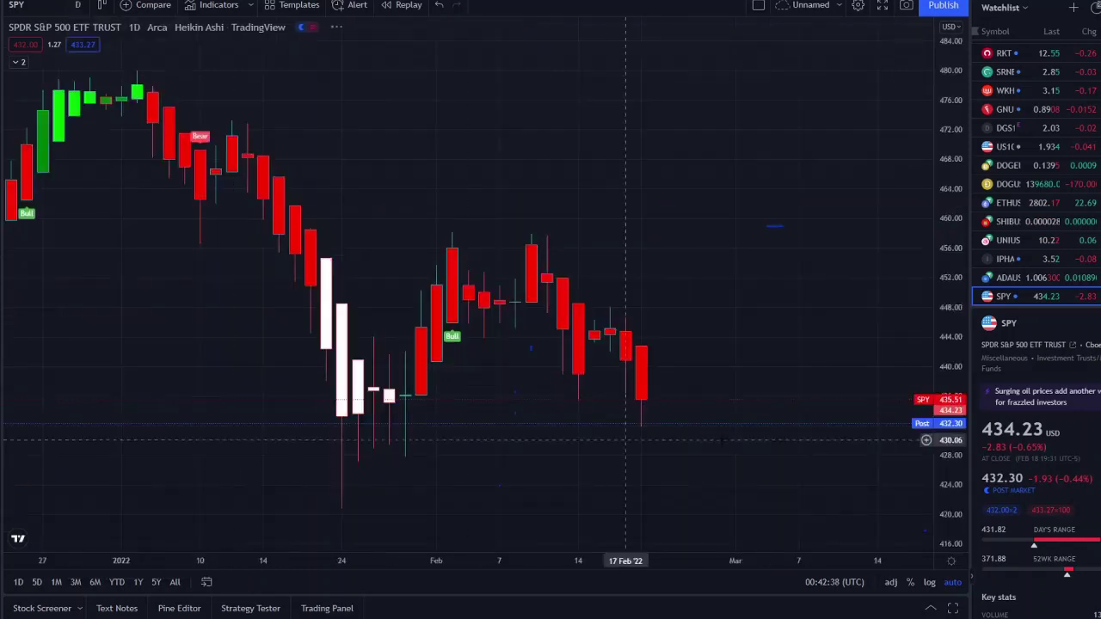
click(77, 5)
click(121, 348)
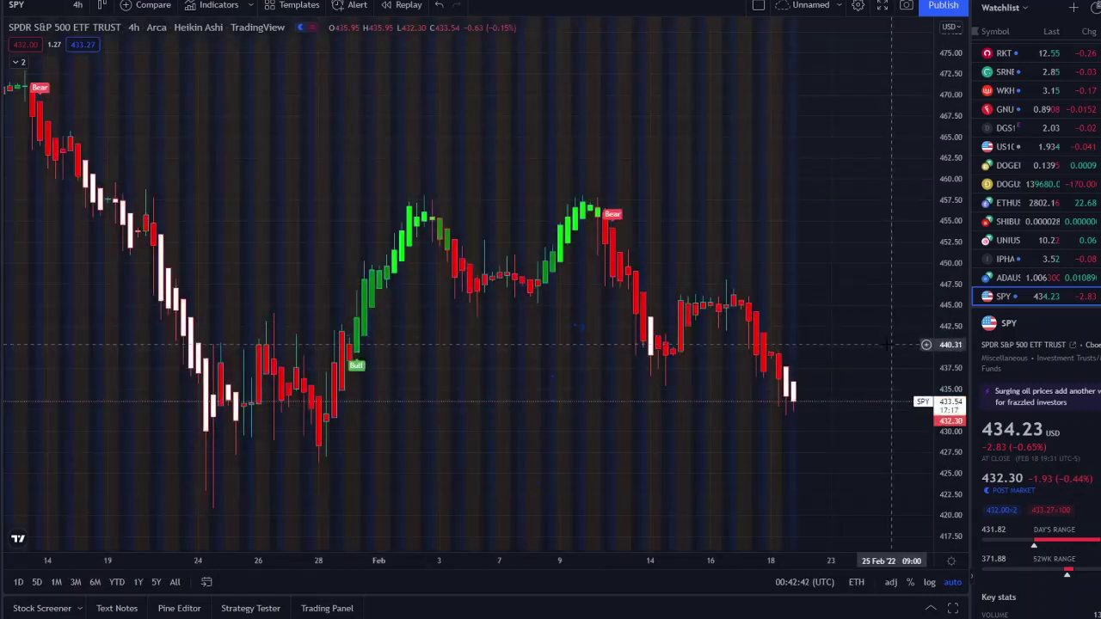